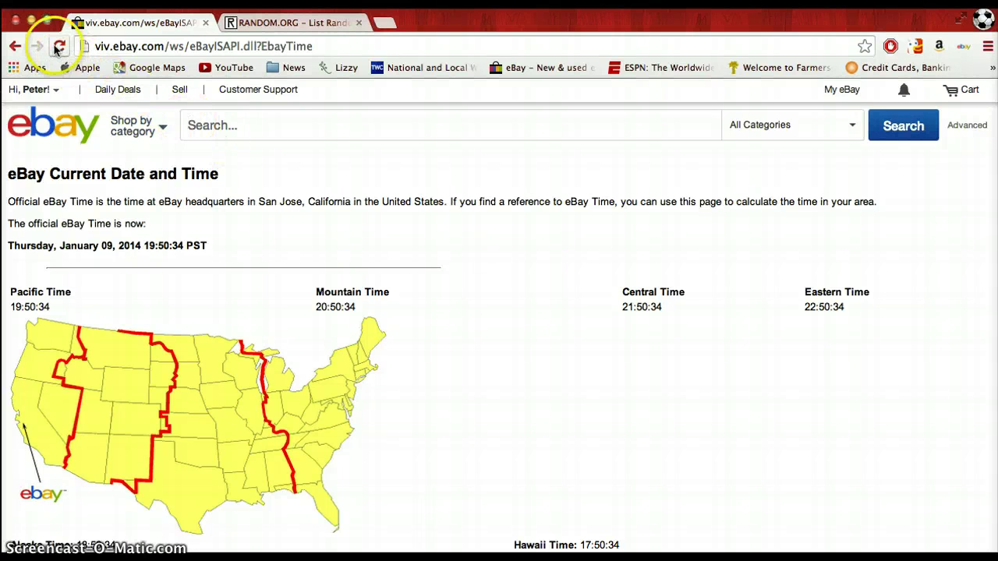
- Reload the eBay Current Date and Time page so it shows 19:53:15 PST
left_click(58, 46)
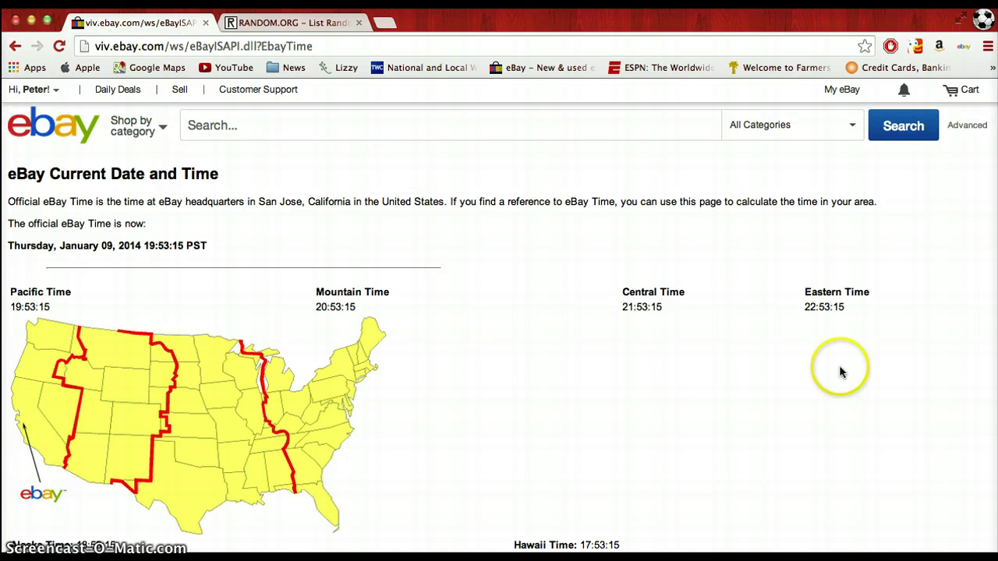
left_click(902, 537)
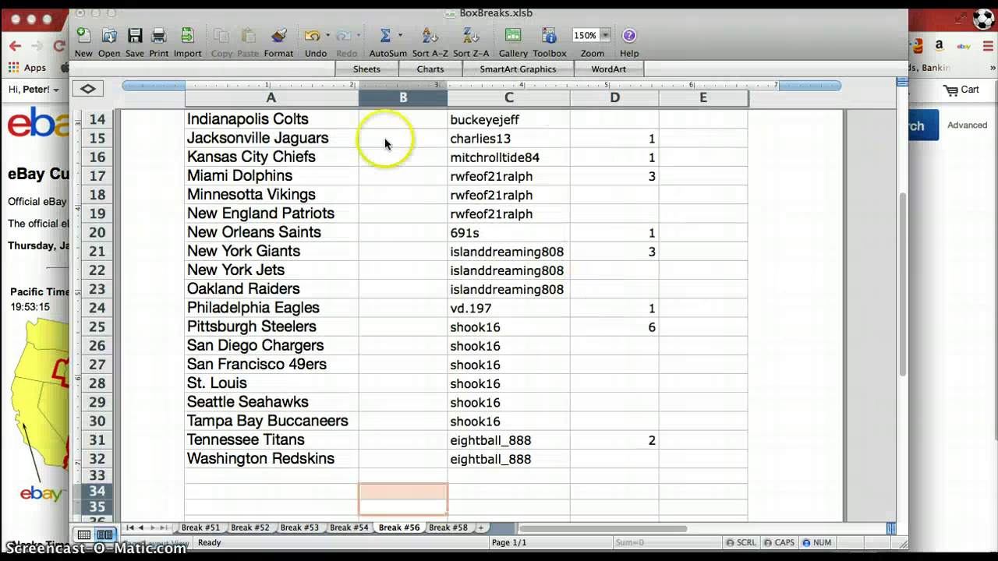
scroll(480, 319, "up", 5)
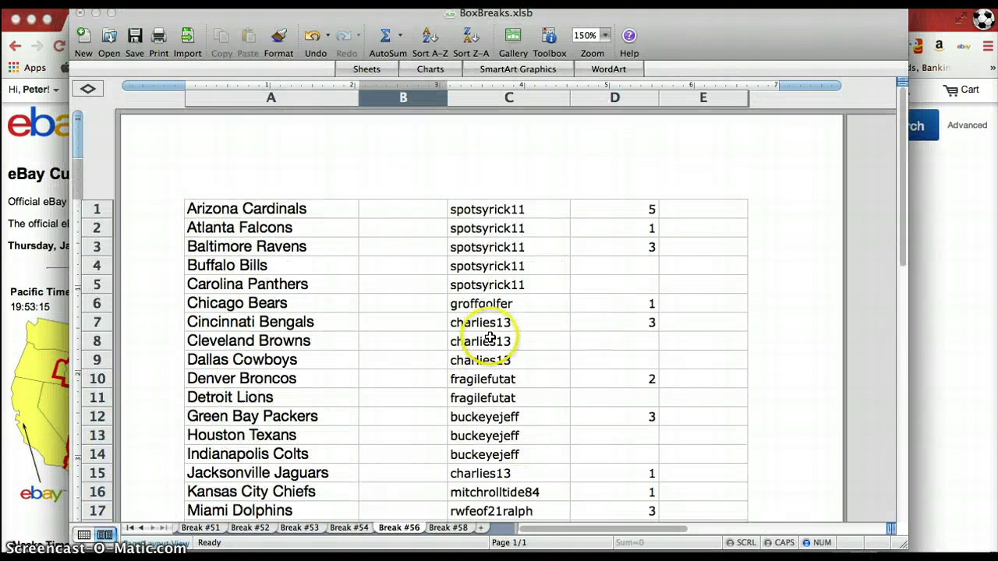
left_click(492, 210)
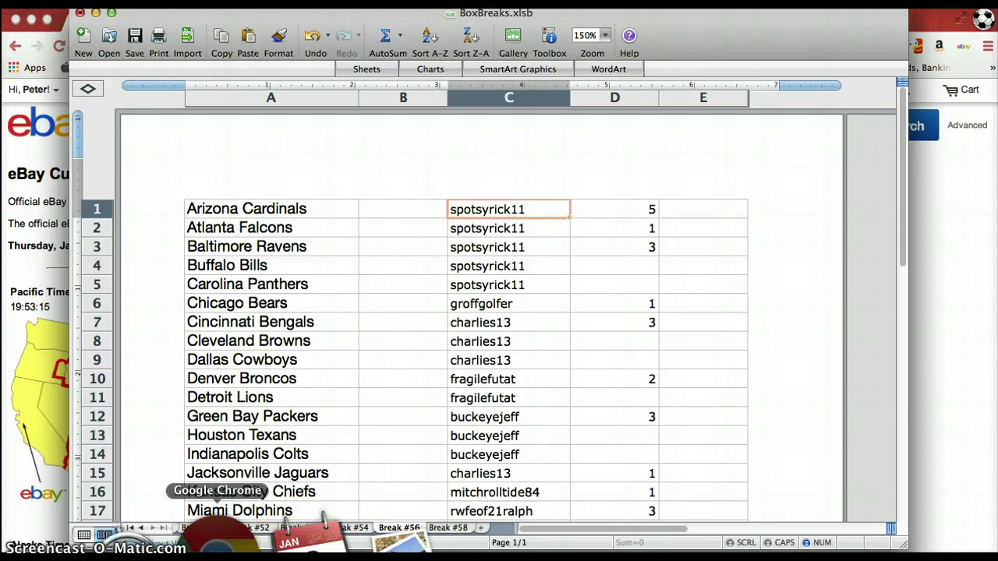
left_click(226, 534)
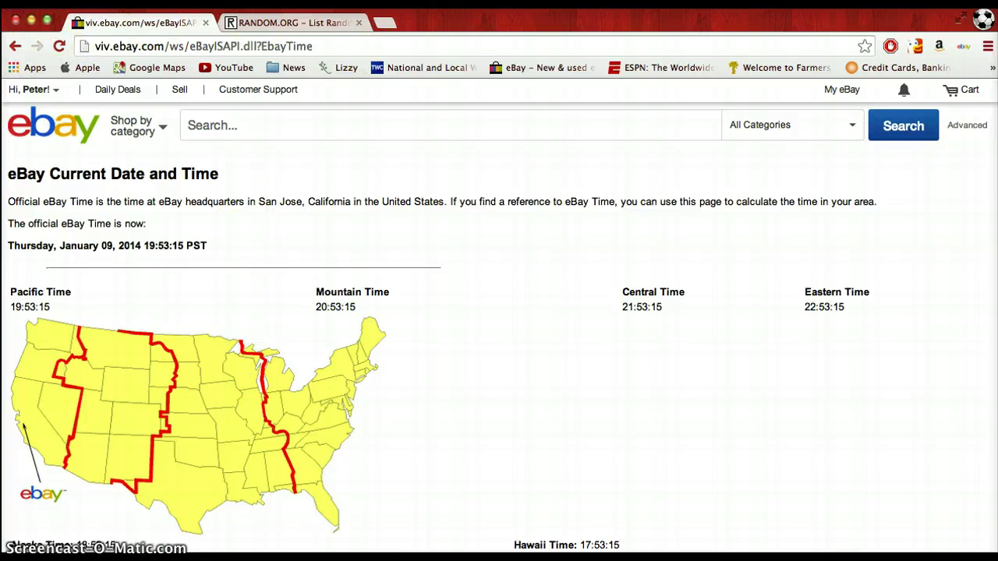
- Uncheck Magnification in System Preferences > Dock, then close the preferences window
left_click(17, 4)
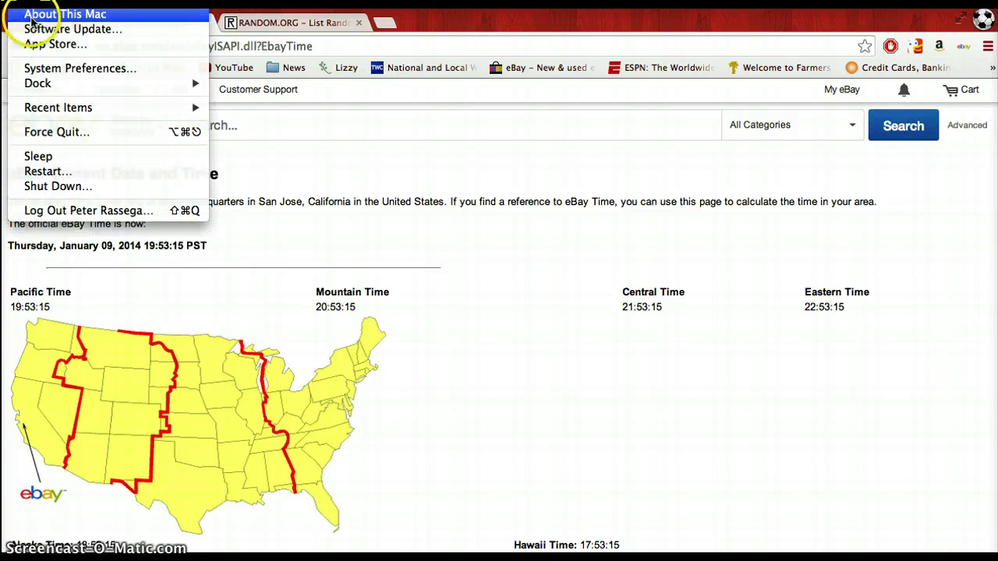
left_click(51, 68)
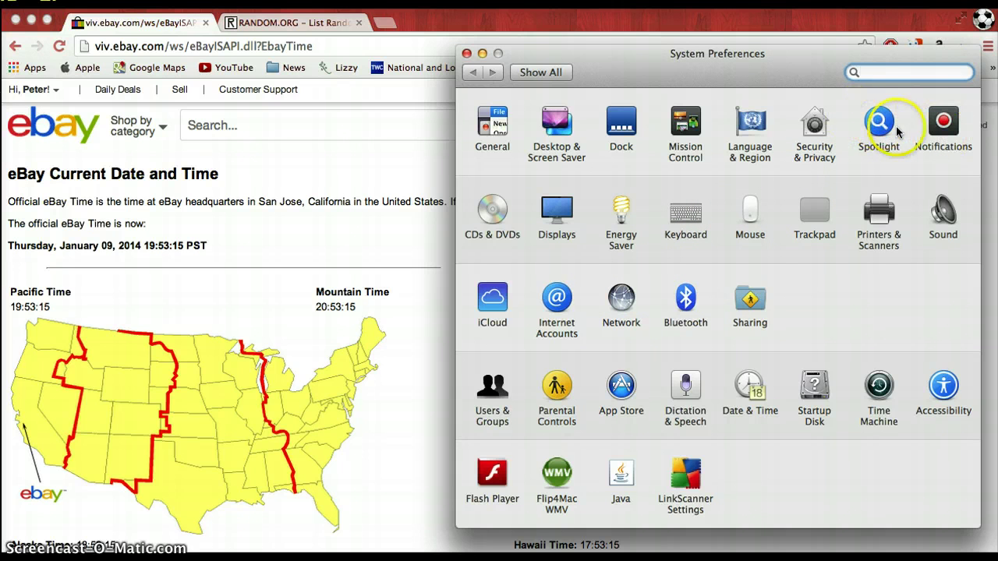
left_click(614, 111)
left_click(586, 152)
left_click(467, 53)
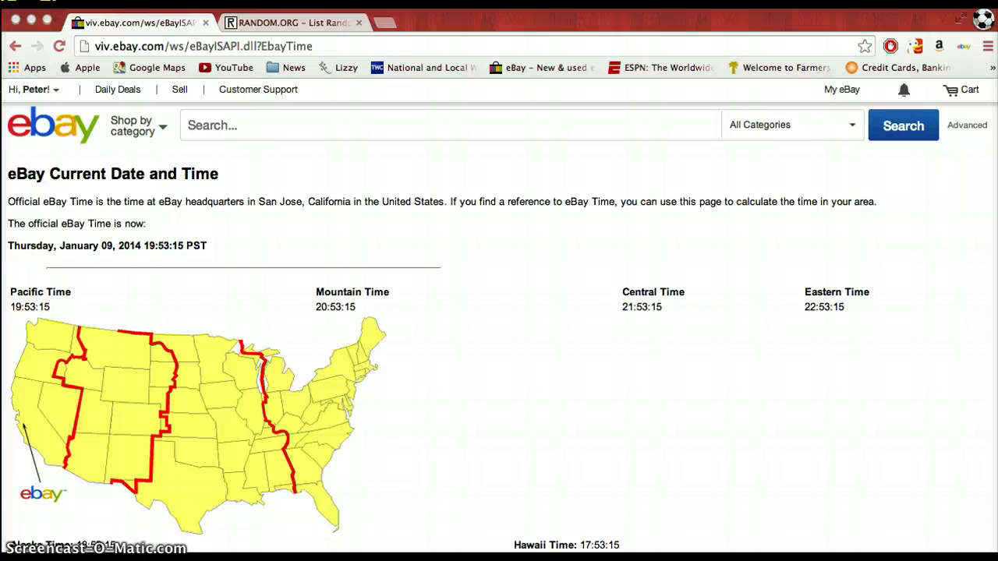
- Bring Chrome forward and reload the eBay time page, now reading 19:55:23 PST
left_click(310, 148)
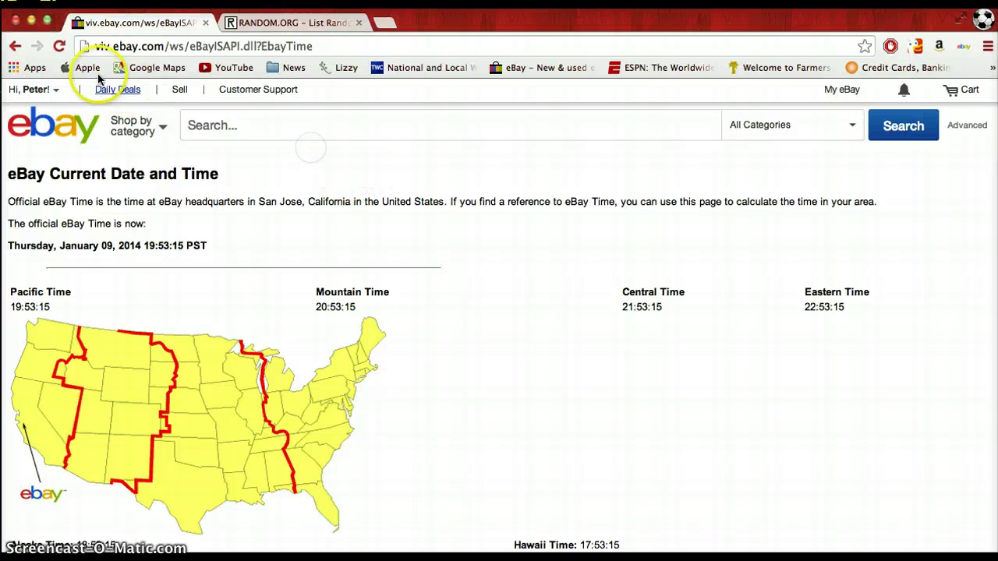
left_click(59, 47)
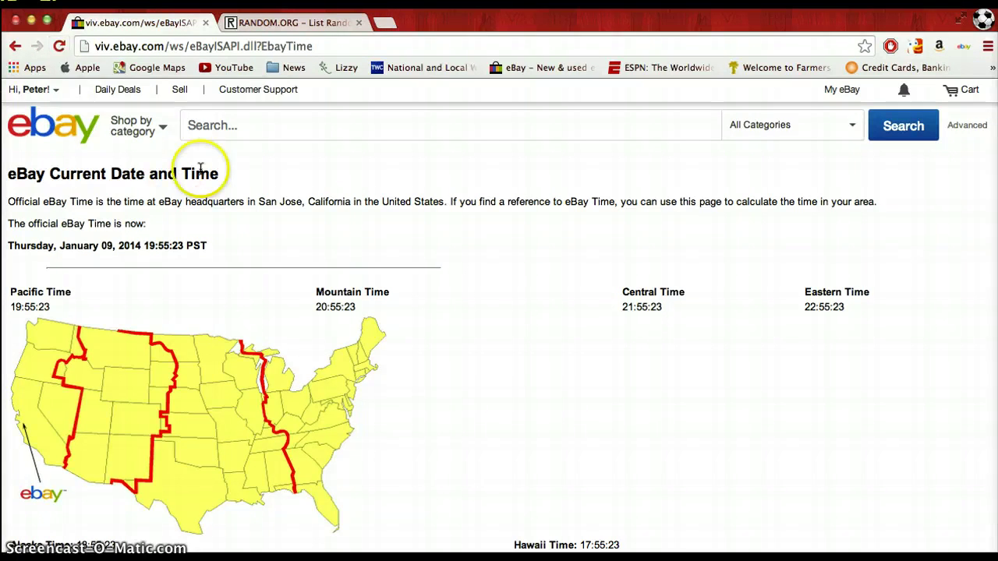
left_click(496, 555)
scroll(249, 304, "up", 3)
scroll(389, 312, "up", 2)
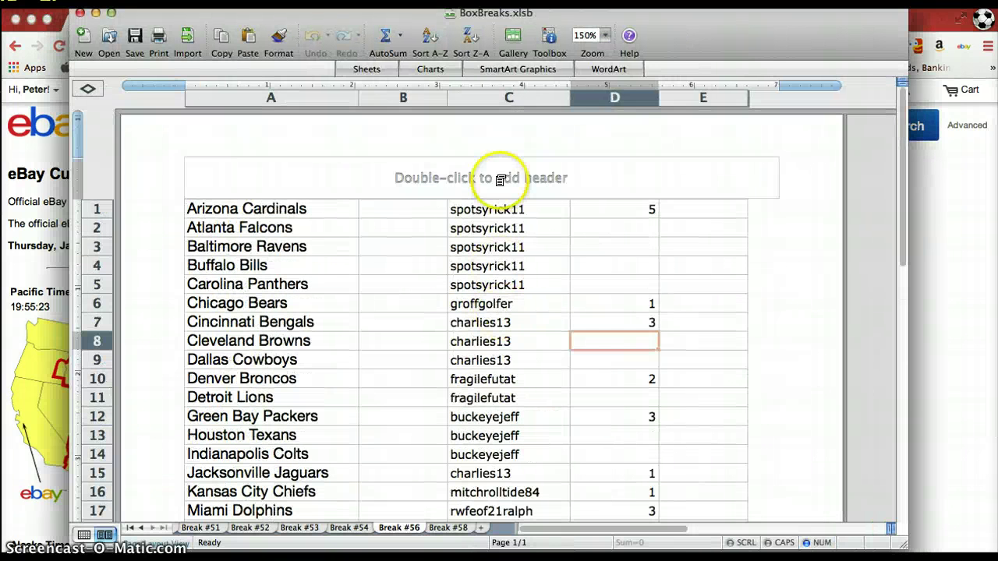
left_click(506, 210)
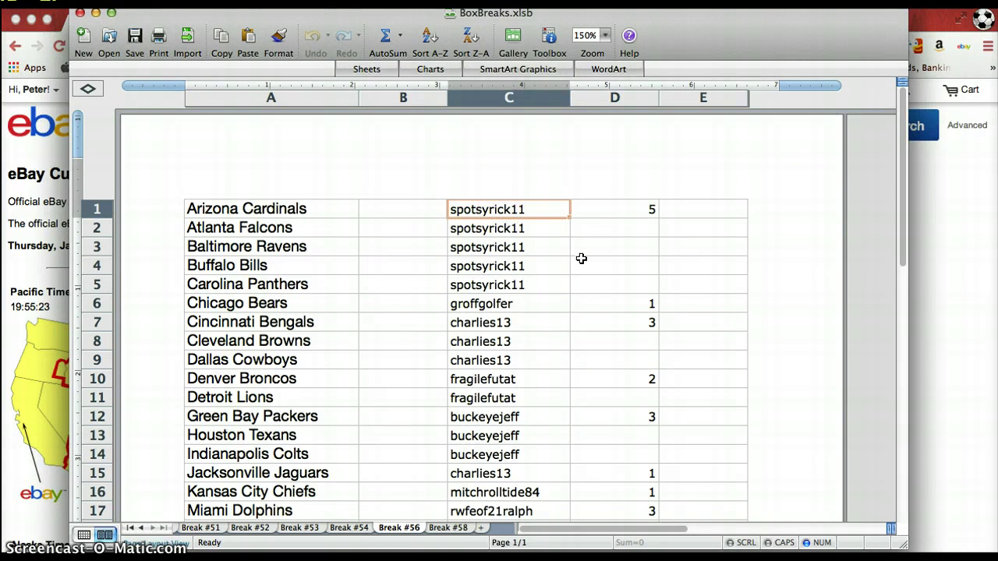
key("Down")
key("Down")
key("Down")
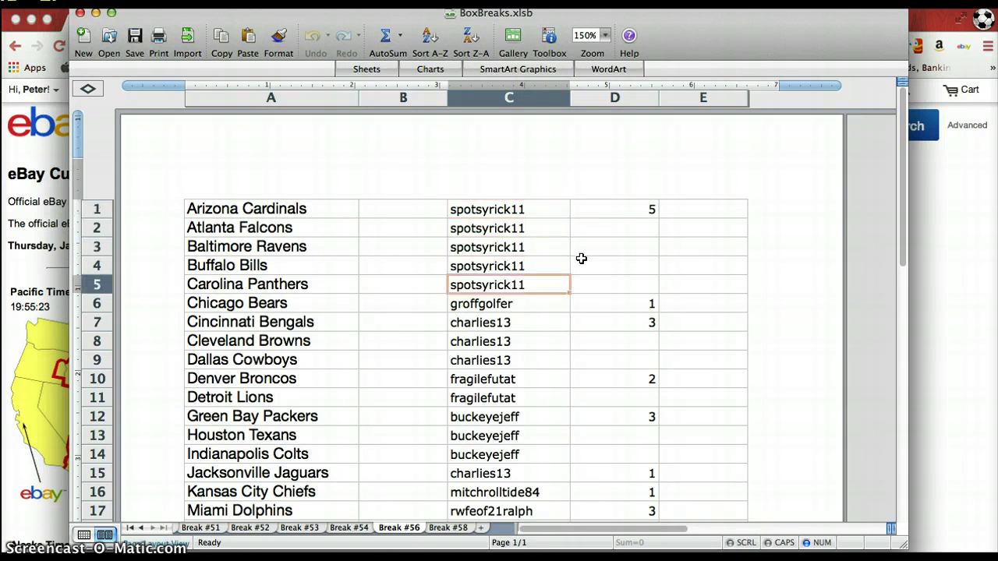
key("Down")
key("Down")
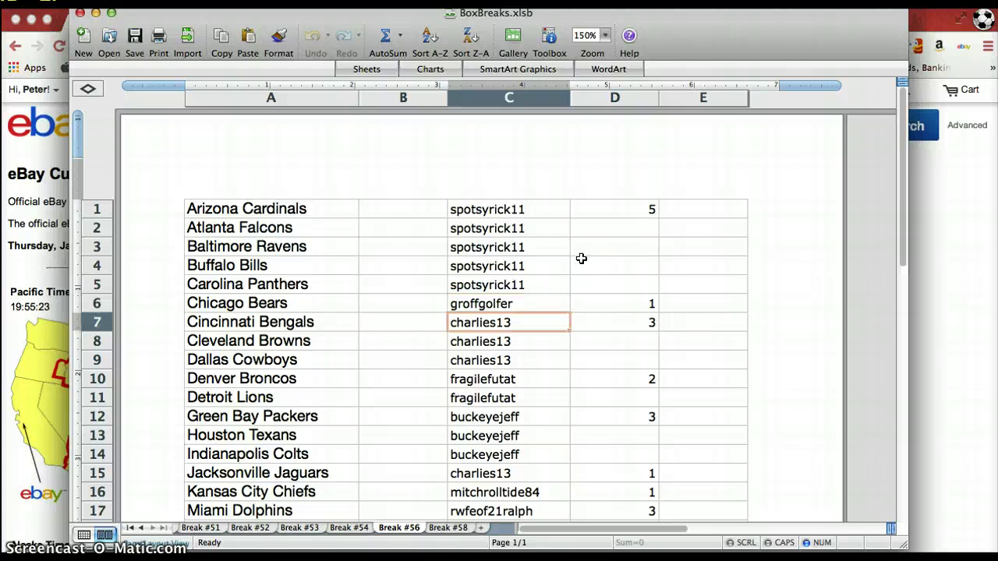
key("Down")
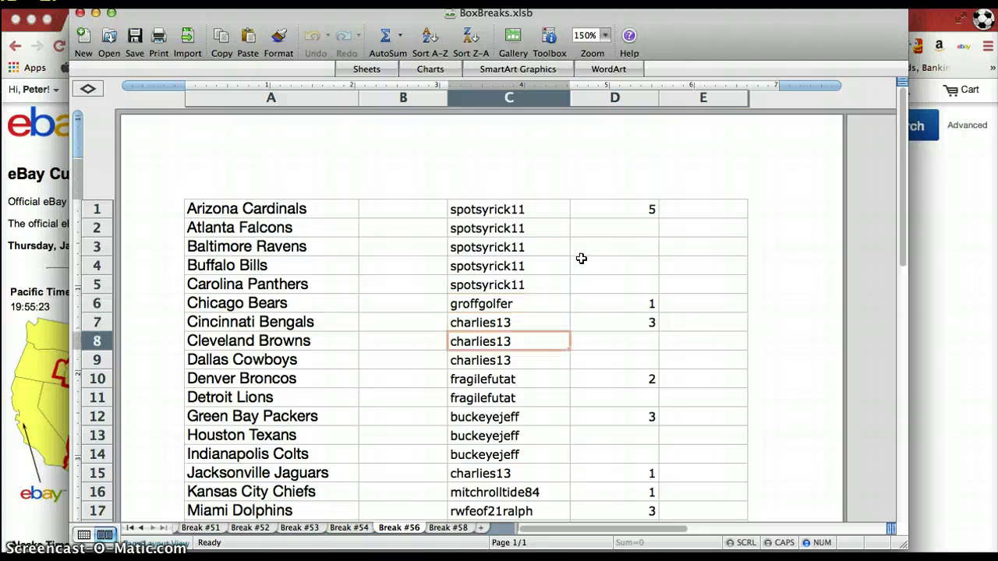
key("Down")
key("Down")
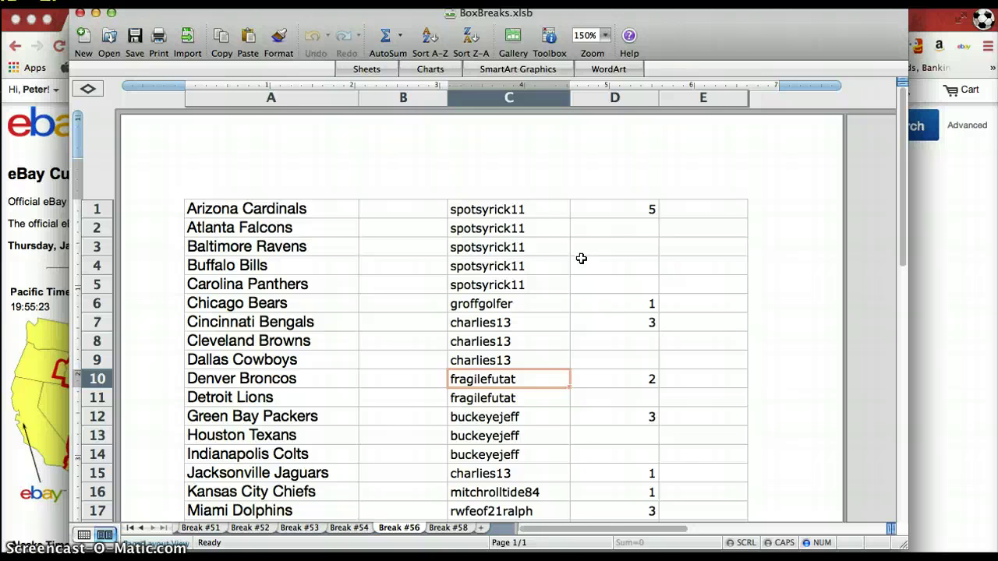
type("fragil")
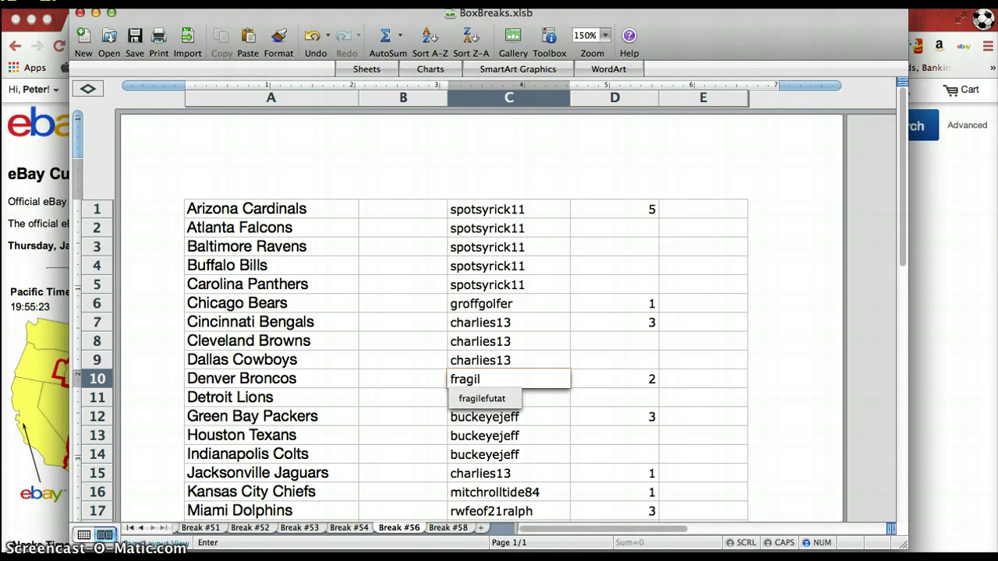
type("efutant")
key("Return")
- Copy 'fragilefutant' from C10 into C11
key("Up")
key("super+c")
key("Down")
key("super+v")
key("Down")
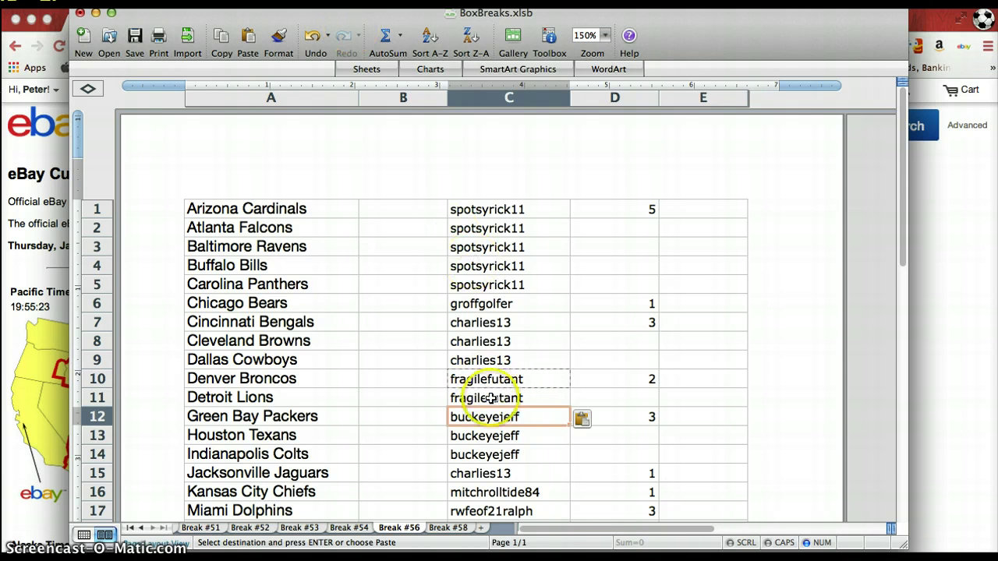
scroll(491, 399, "down", 3)
left_click(510, 364)
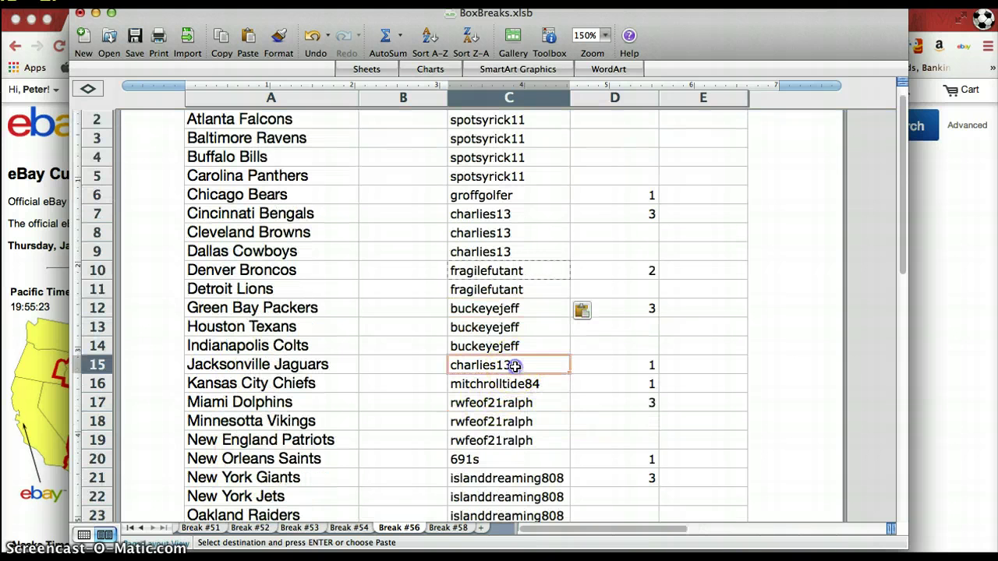
left_click(518, 384)
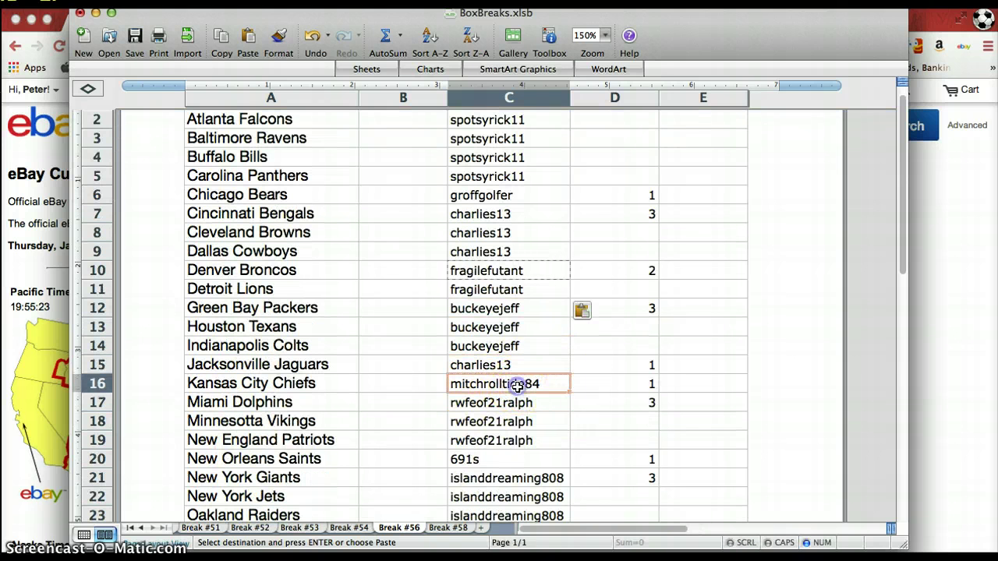
left_click(493, 405)
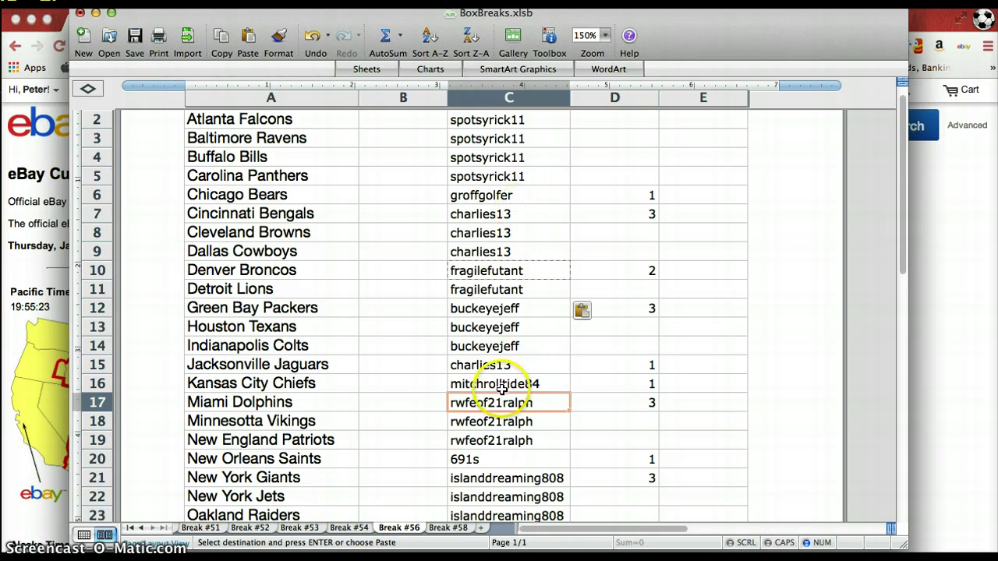
scroll(519, 374, "down", 1)
scroll(511, 413, "down", 1)
left_click(500, 428)
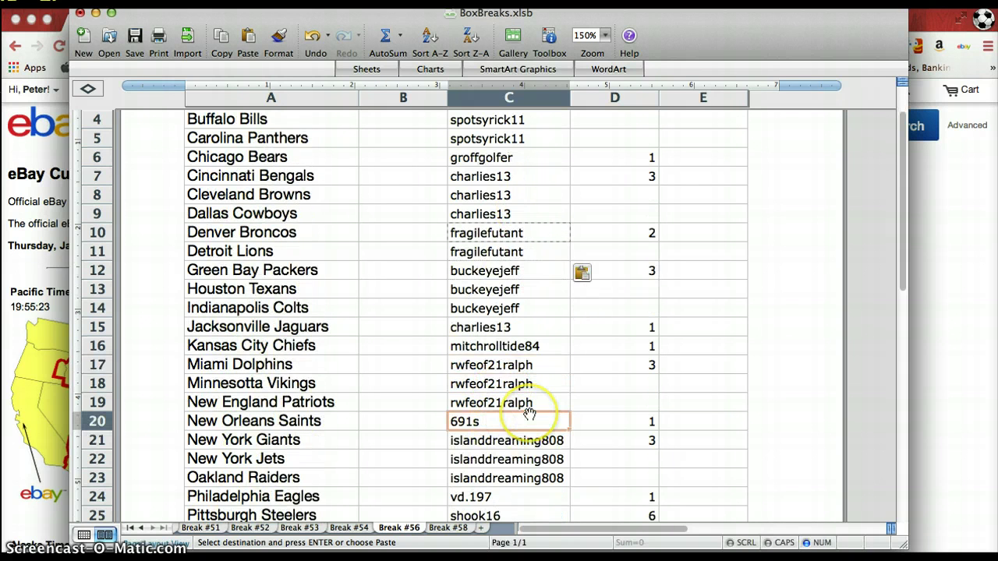
scroll(529, 412, "down", 2)
scroll(530, 412, "down", 1)
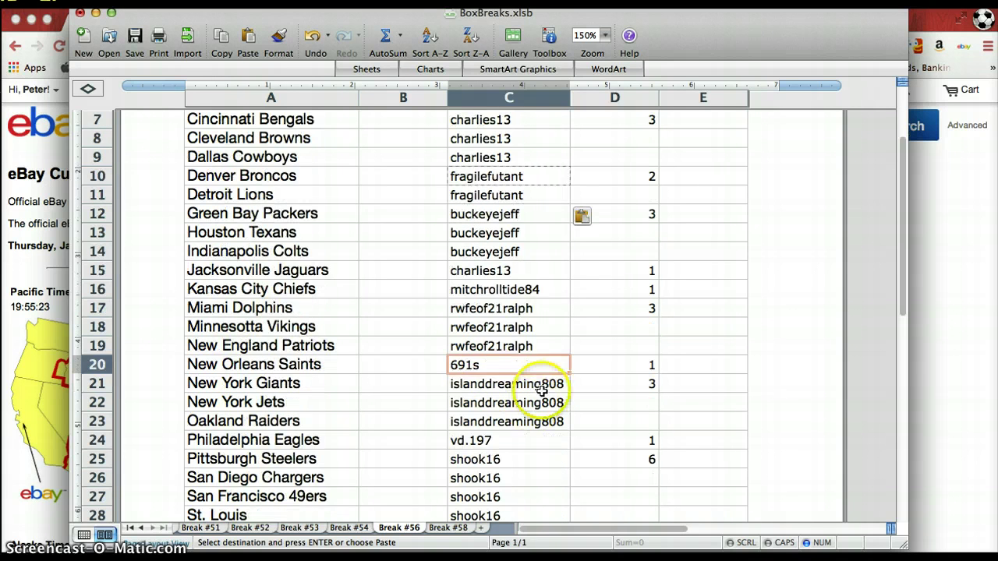
scroll(542, 392, "down", 3)
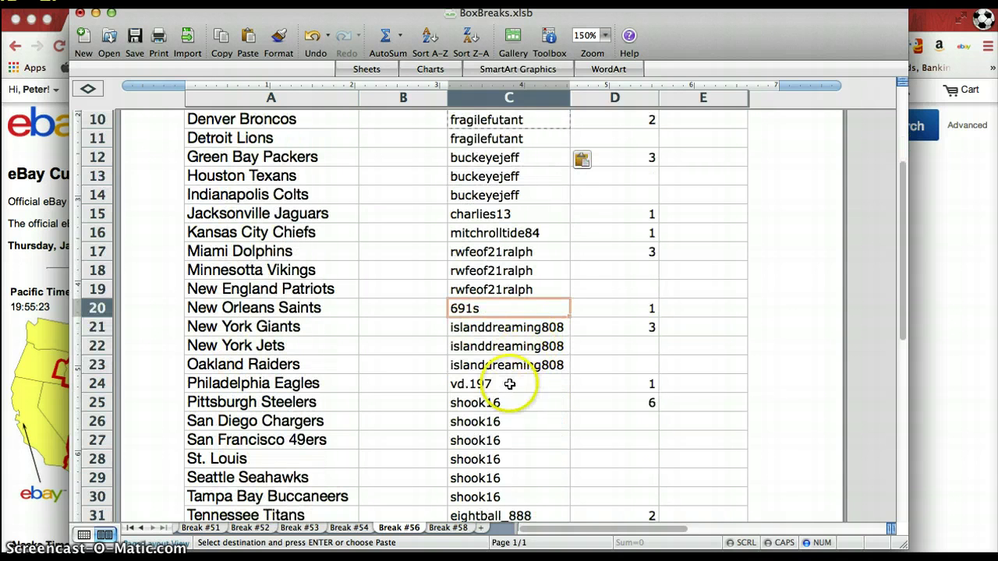
scroll(528, 388, "down", 1)
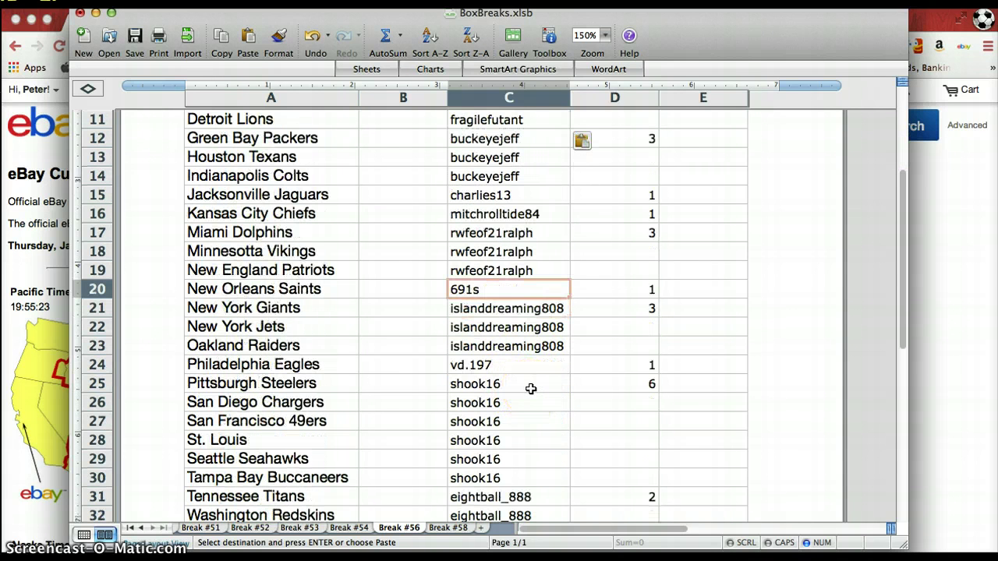
scroll(530, 388, "down", 1)
scroll(530, 388, "down", 1)
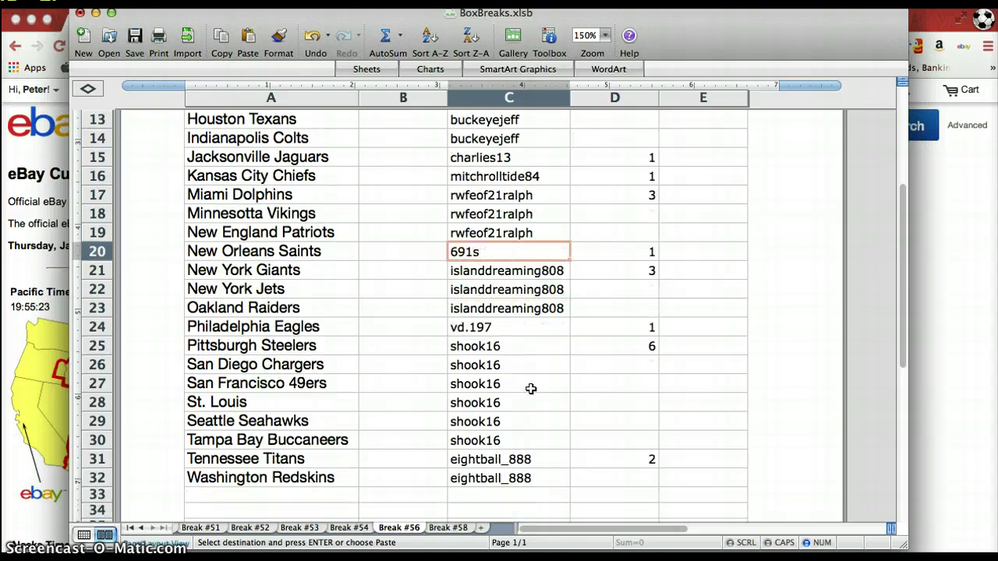
left_click(518, 348)
key("Down")
key("Down")
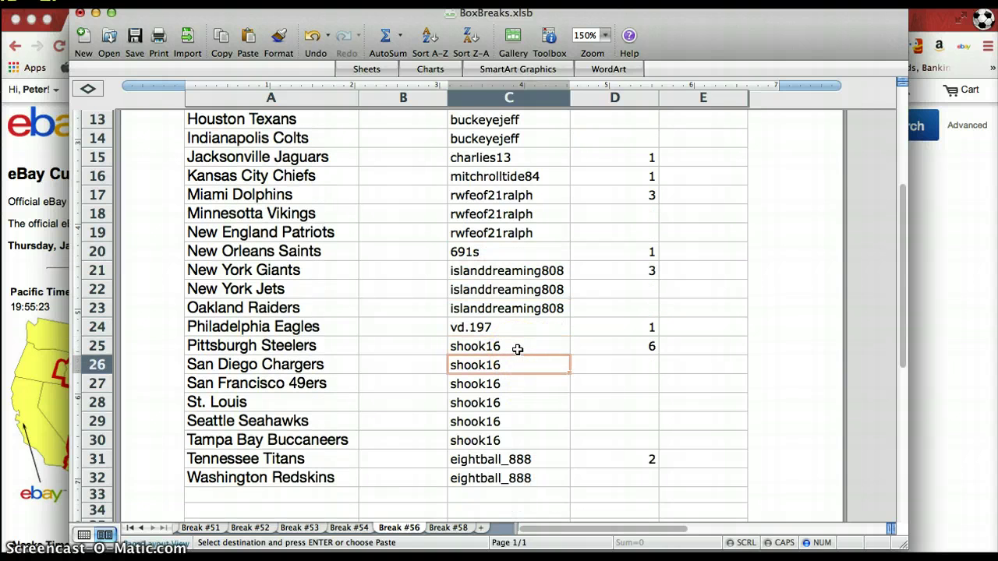
key("Down")
key("Down")
key("Down")
key("Down")
left_click(513, 458)
left_click(505, 441)
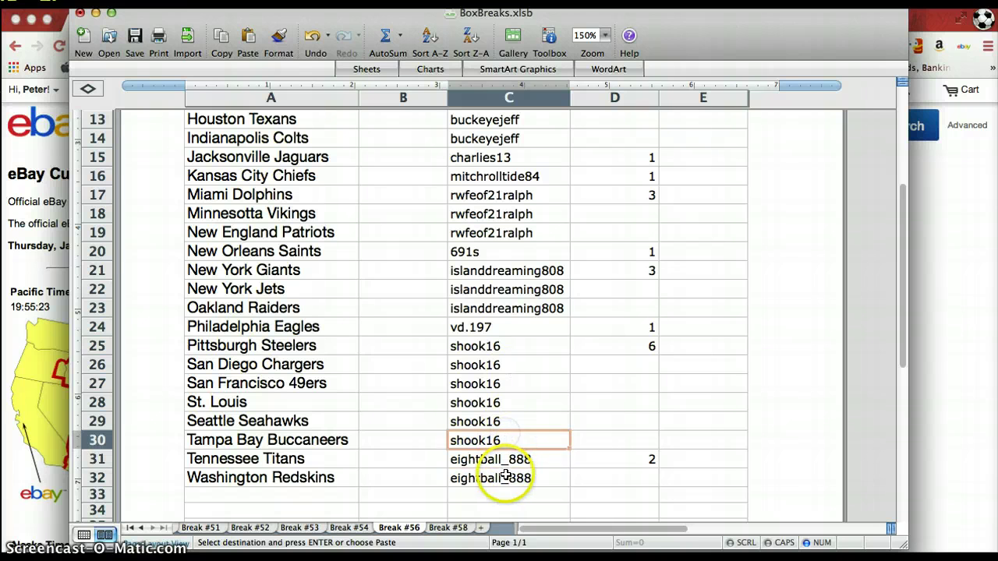
left_click_drag(506, 477, 492, 45)
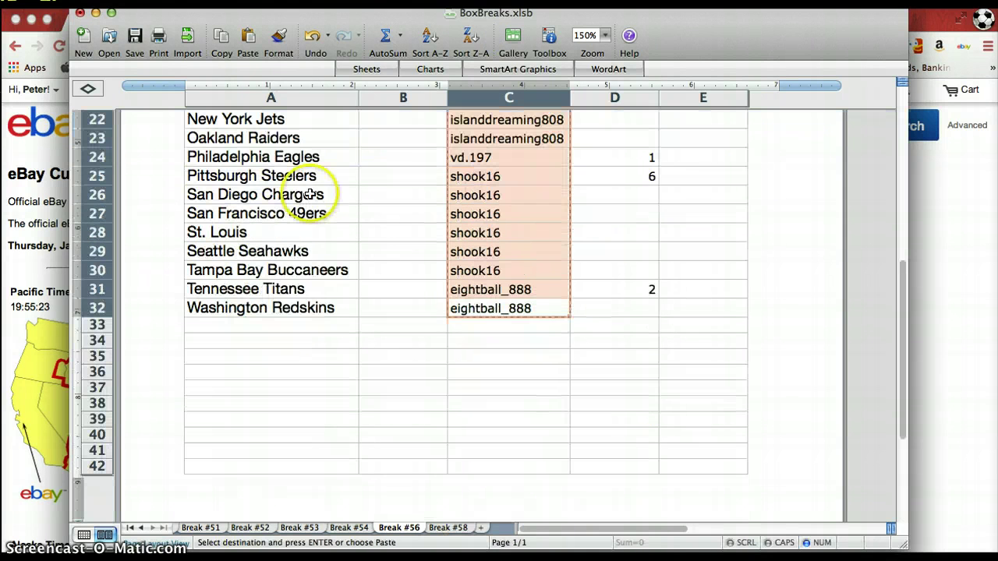
- Paste the 32 buyer names into the RANDOM.ORG List Randomizer field
left_click(985, 296)
left_click(322, 23)
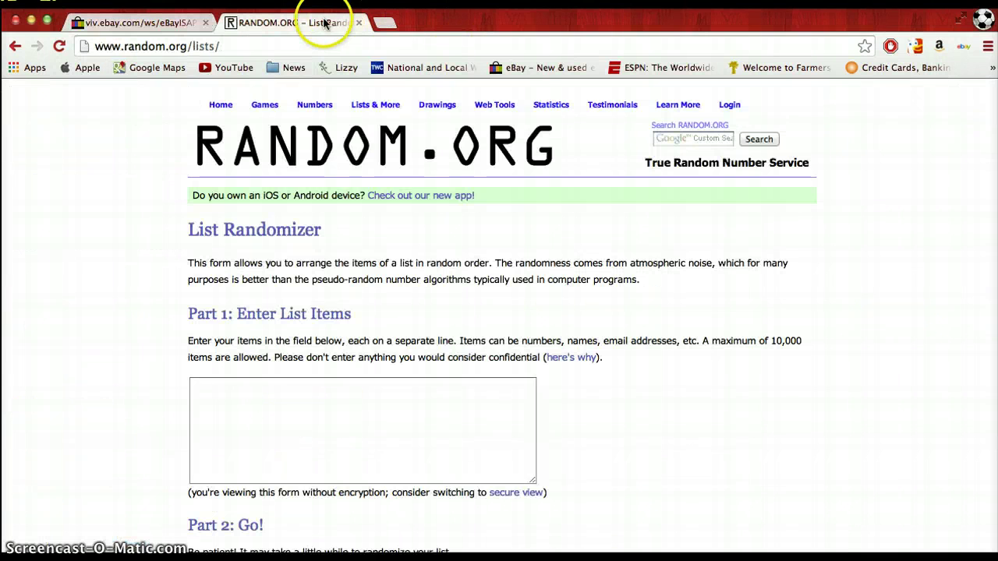
left_click(268, 412)
key("ctrl+v")
scroll(268, 411, "up", 5)
scroll(268, 411, "up", 5)
scroll(268, 411, "up", 5)
scroll(260, 456, "down", 15)
scroll(249, 452, "down", 3)
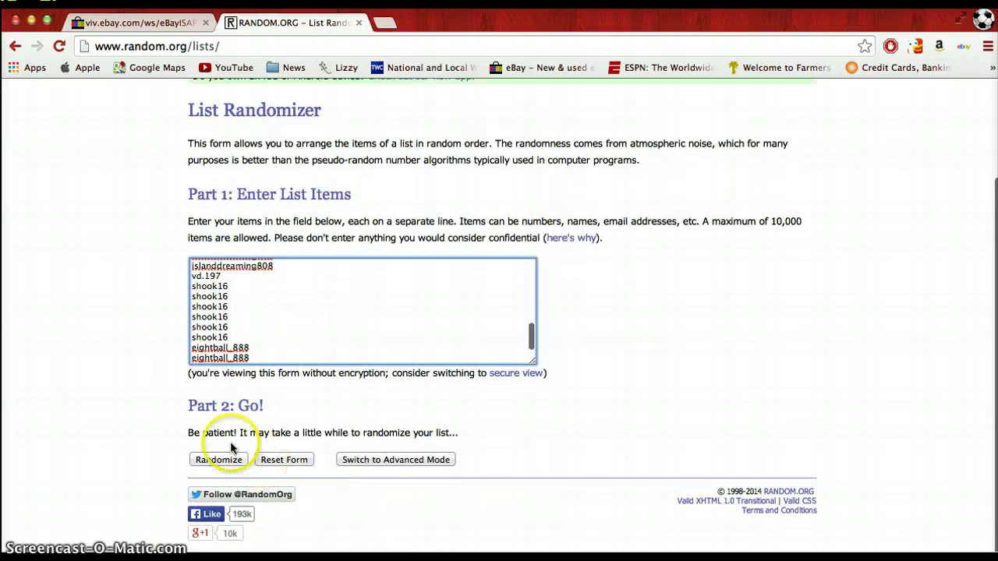
- Randomize the list for the first time
left_click(223, 461)
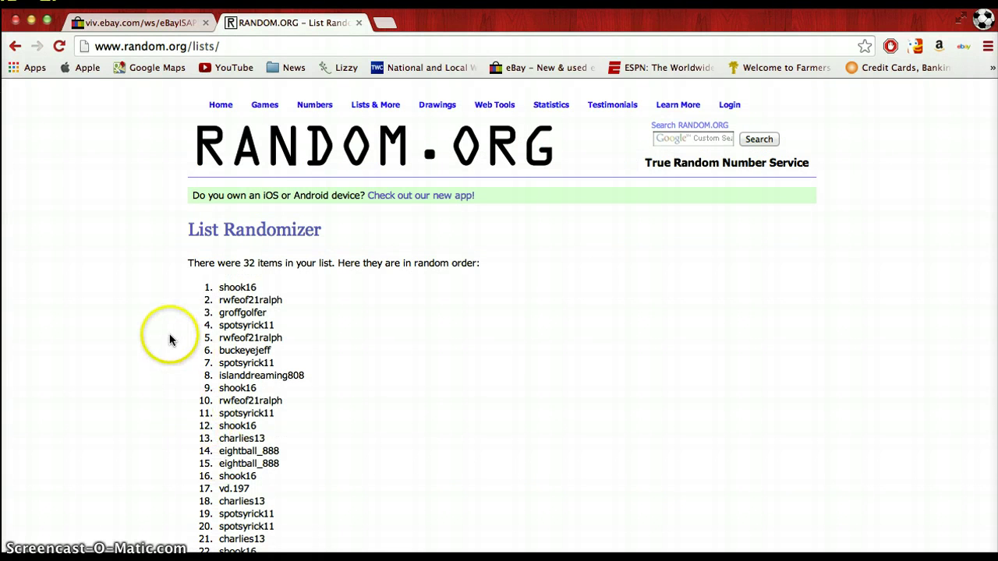
scroll(170, 339, "down", 2)
scroll(170, 340, "down", 2)
scroll(169, 340, "down", 3)
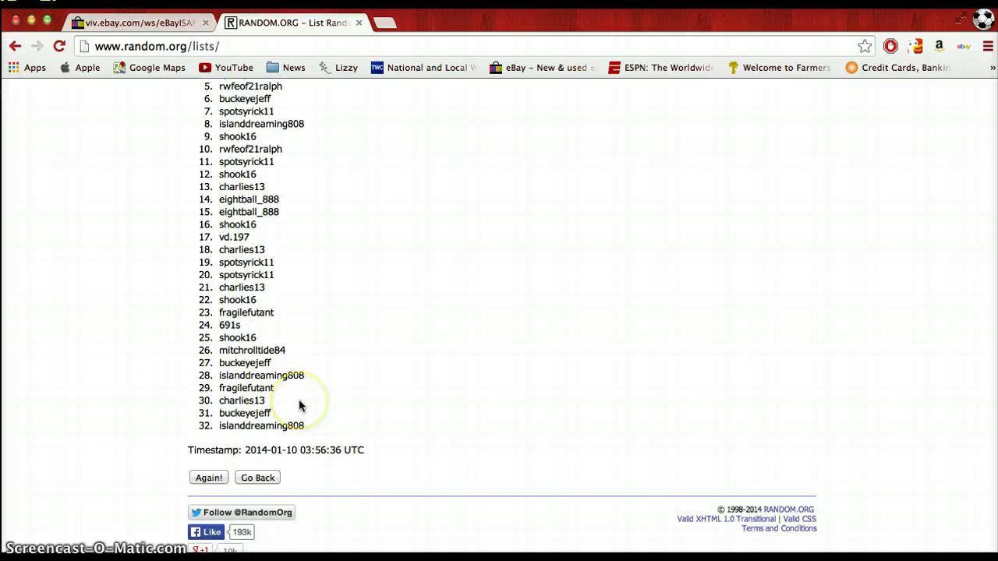
left_click_drag(305, 426, 239, 284)
left_click(312, 319)
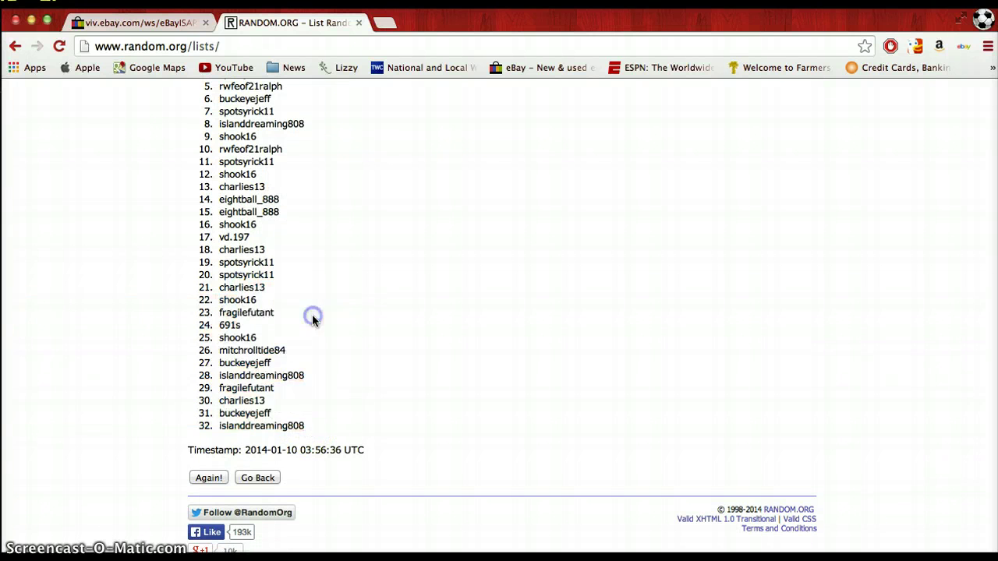
- Shuffle the list a second time with Again!
left_click(205, 477)
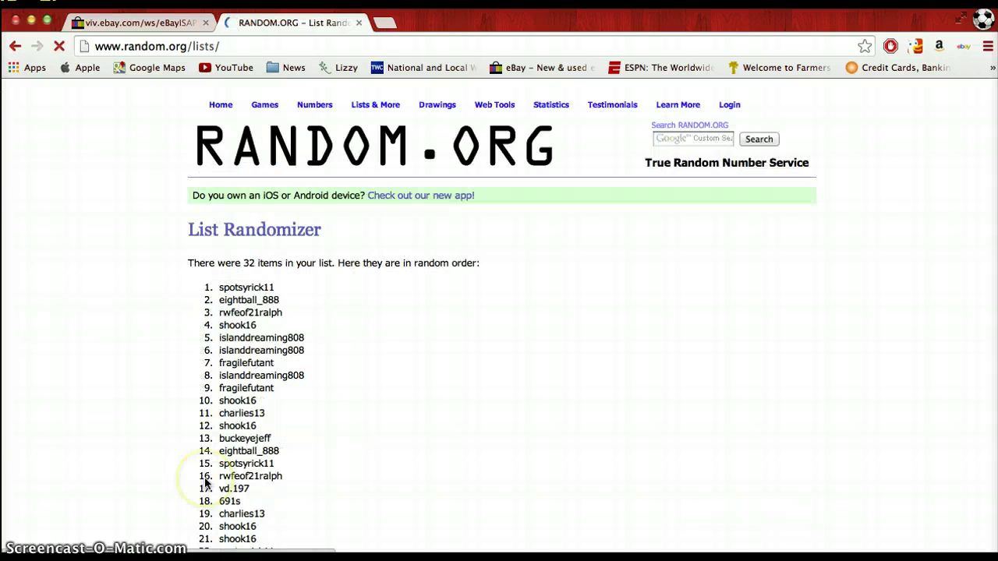
scroll(334, 323, "down", 1)
scroll(335, 323, "down", 2)
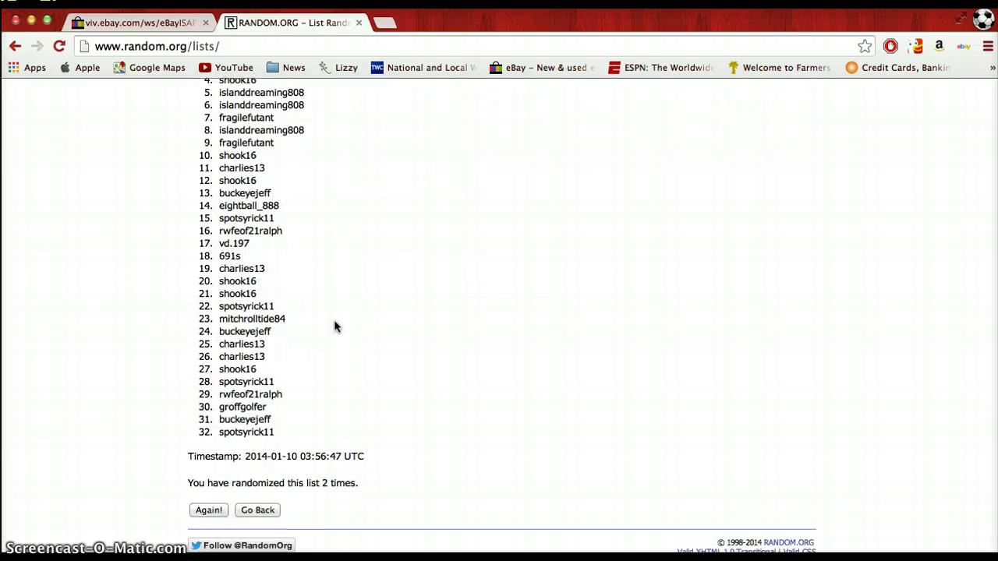
scroll(335, 323, "up", 3)
scroll(334, 326, "down", 1)
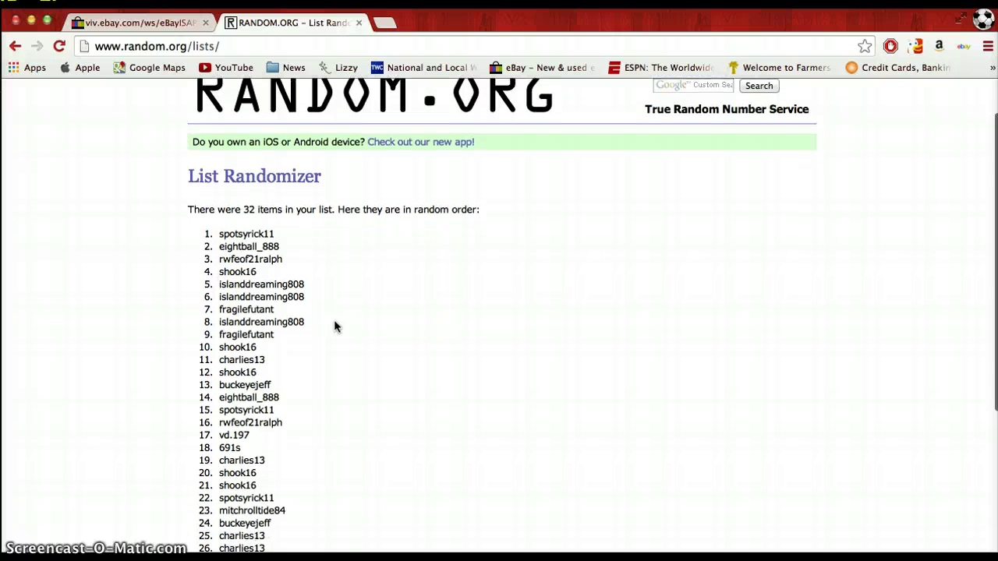
scroll(333, 326, "down", 2)
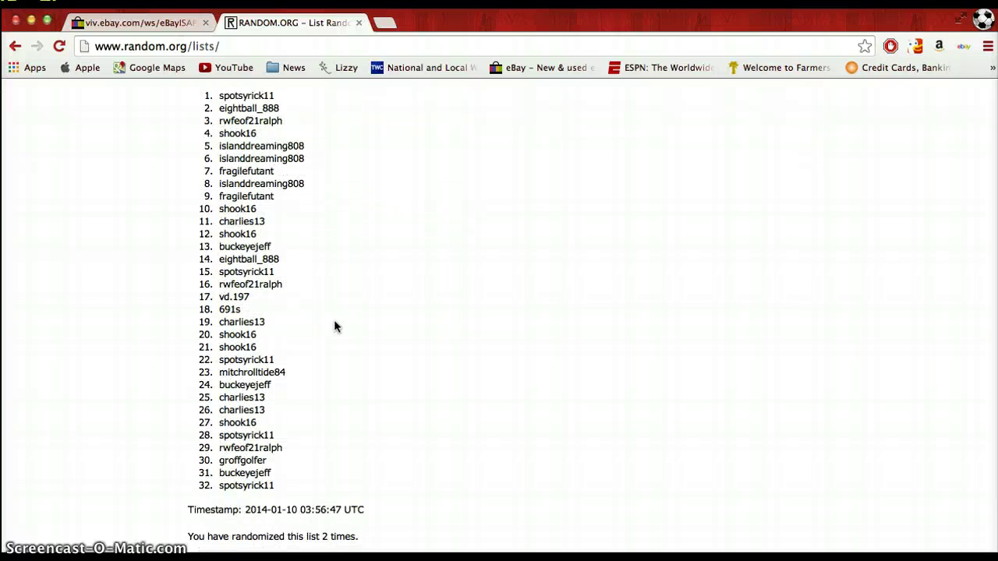
scroll(334, 326, "down", 1)
- Shuffle a third time so shook16 comes first, and select the result list
left_click(209, 485)
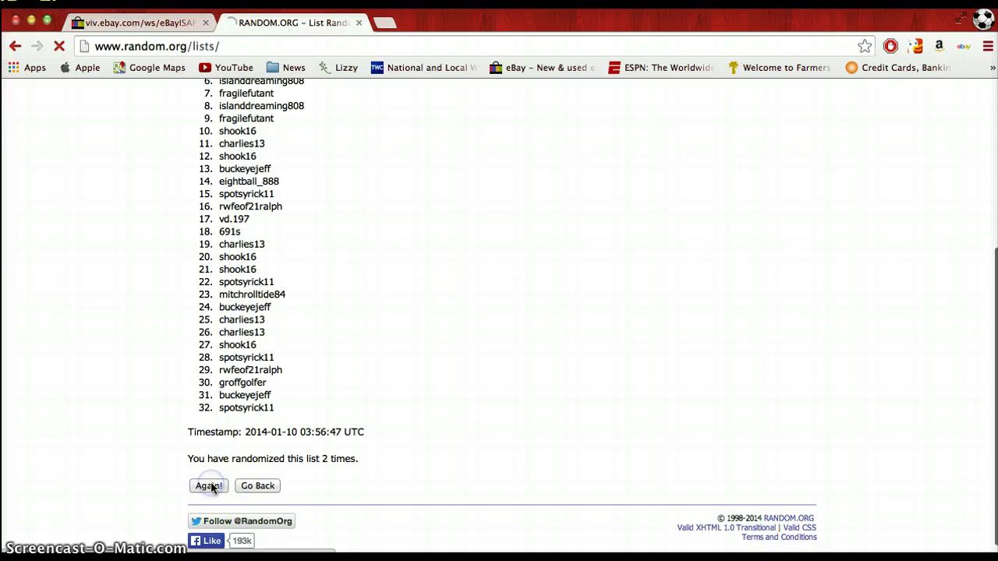
scroll(269, 312, "down", 1)
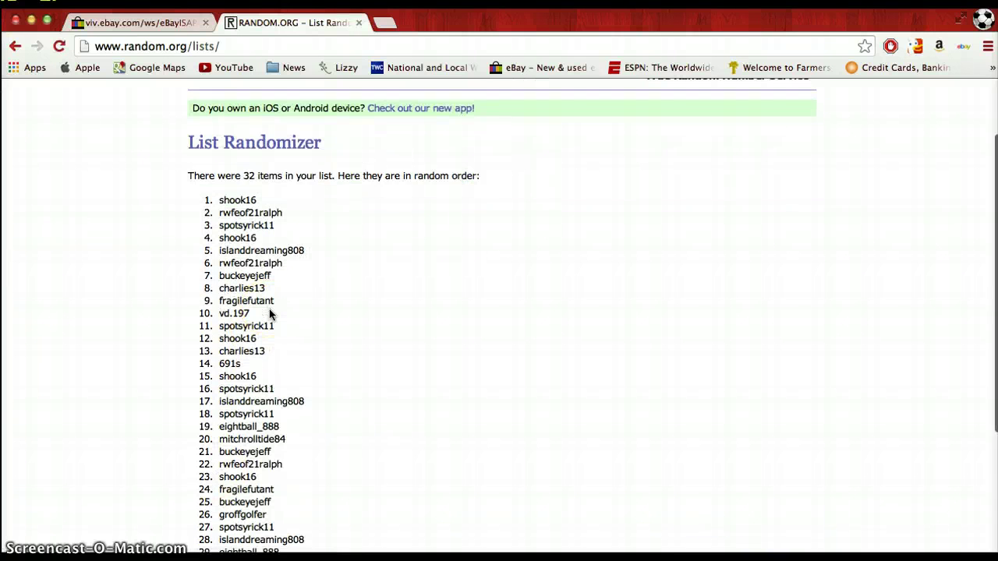
scroll(269, 314, "down", 1)
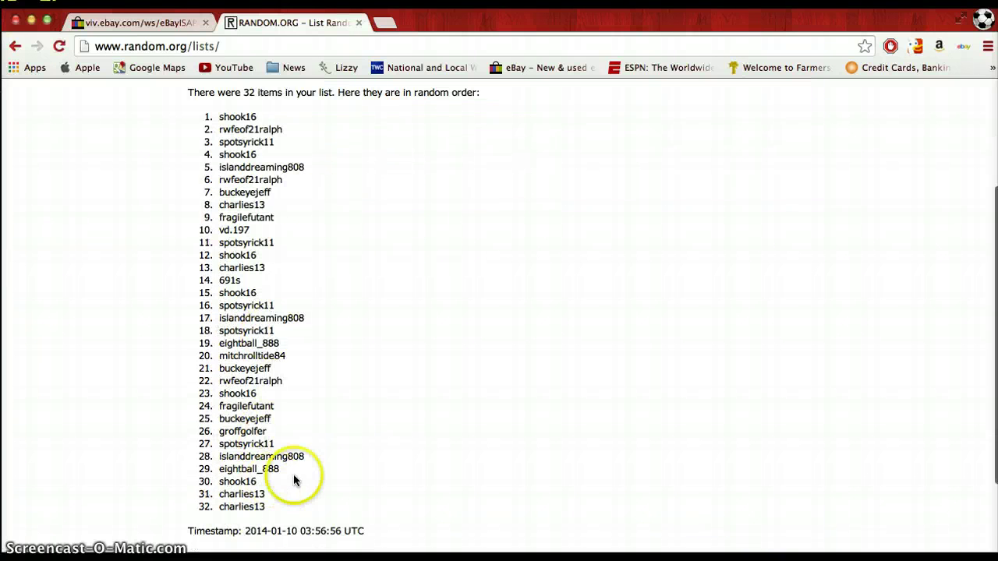
scroll(269, 482, "down", 1)
left_click_drag(257, 199, 220, 224)
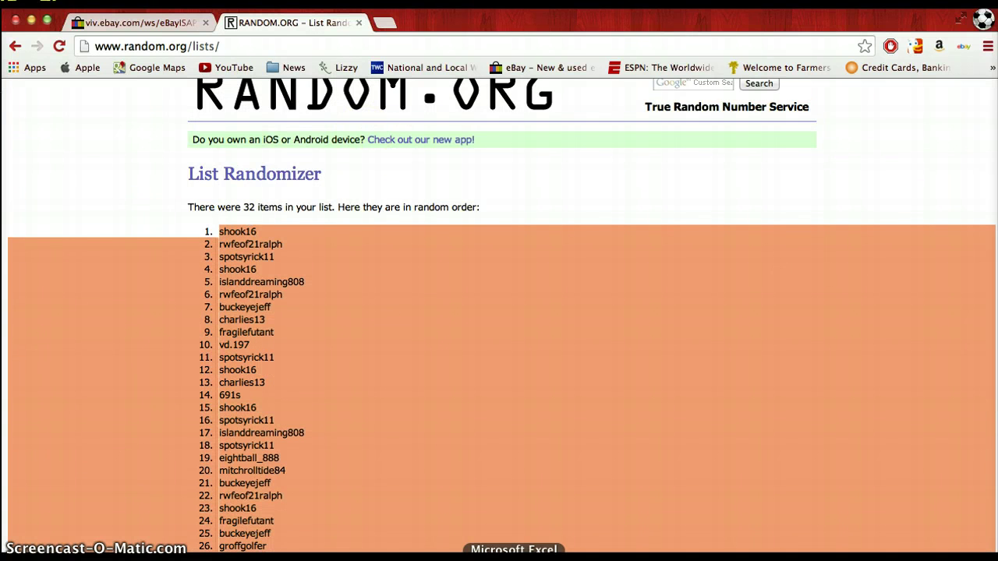
left_click(514, 555)
scroll(396, 189, "up", 3)
scroll(393, 195, "up", 8)
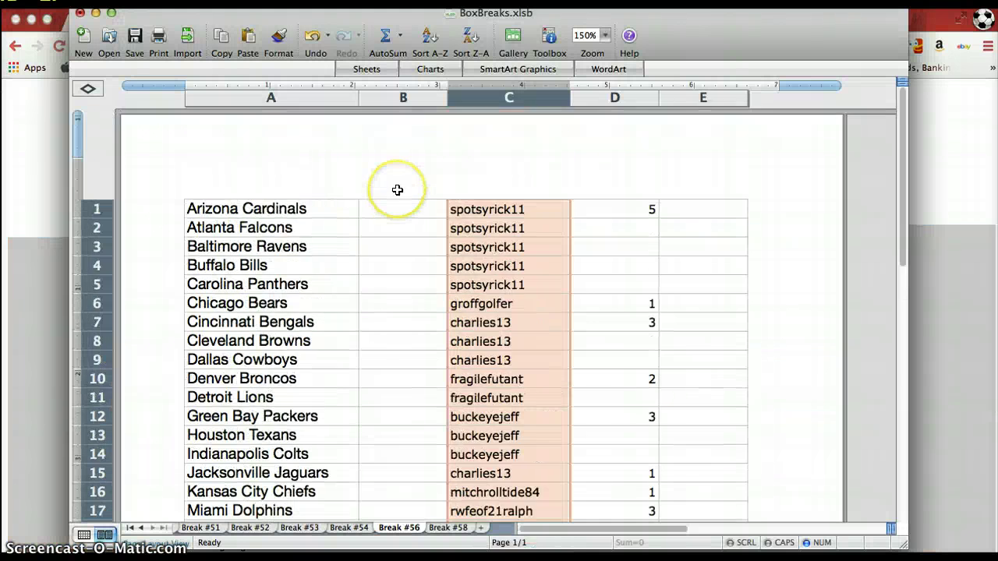
left_click(394, 224)
key("super+v")
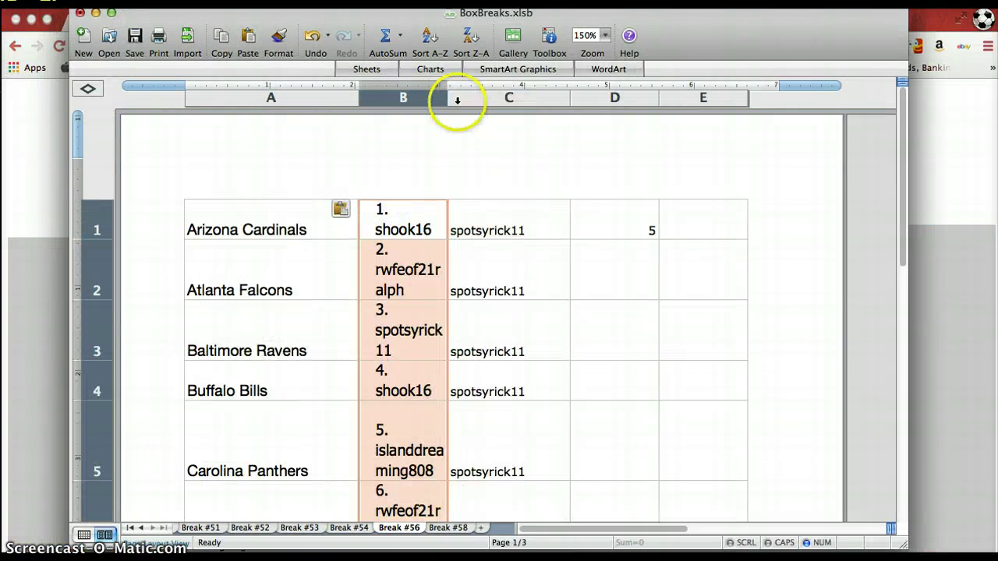
left_click(445, 101)
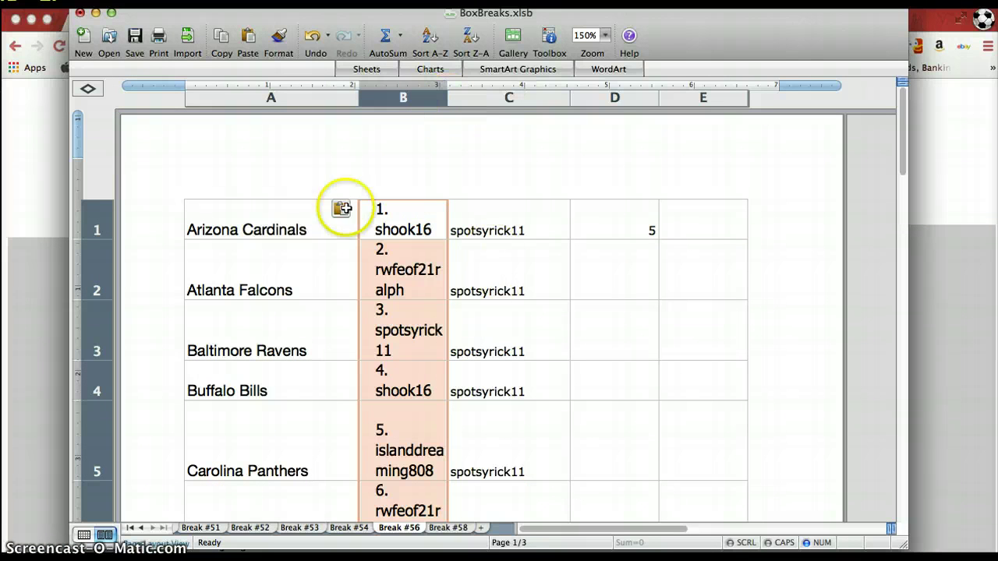
left_click(296, 229)
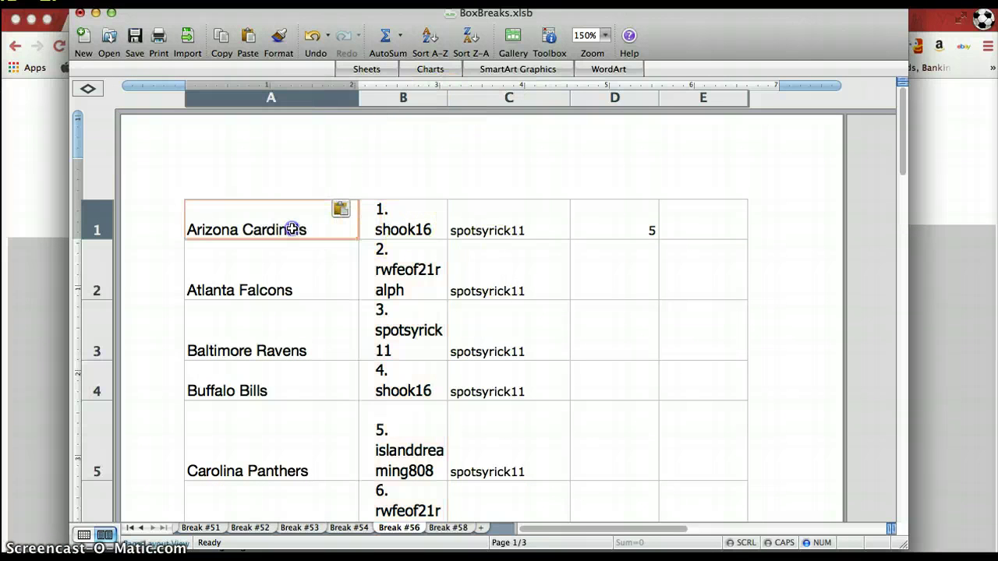
left_click(393, 229)
key("Down")
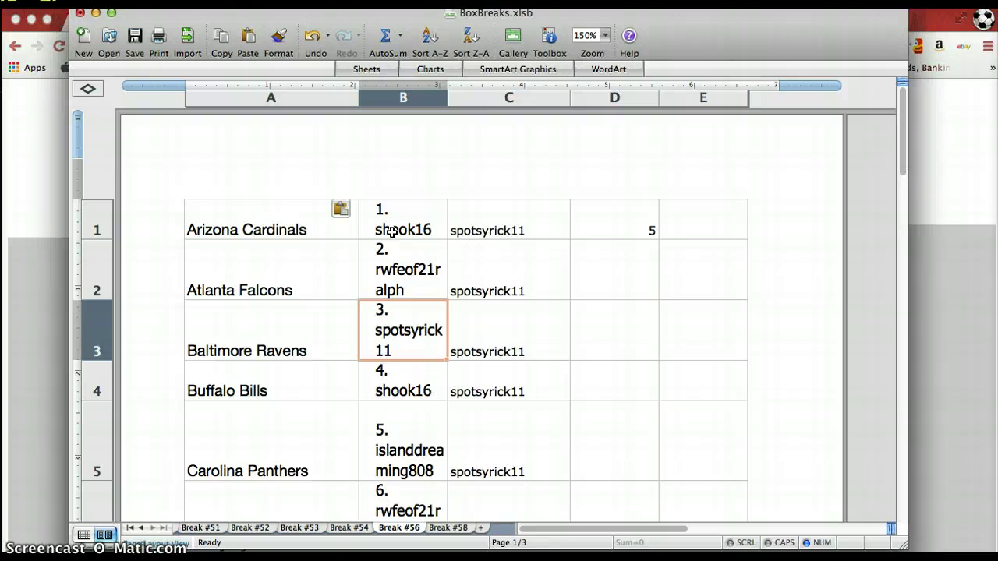
key("Down")
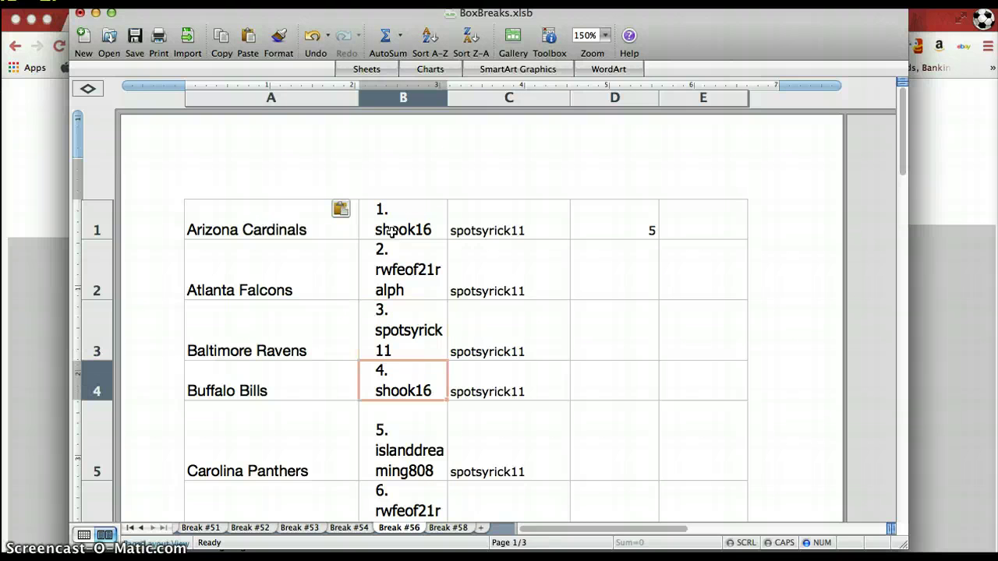
key("Down")
scroll(391, 232, "down", 2)
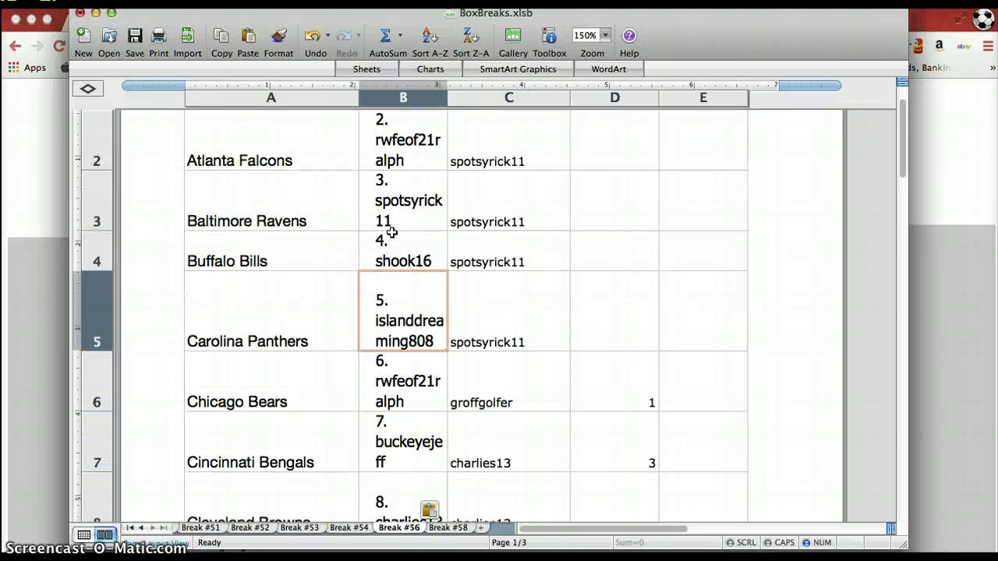
scroll(392, 231, "down", 2)
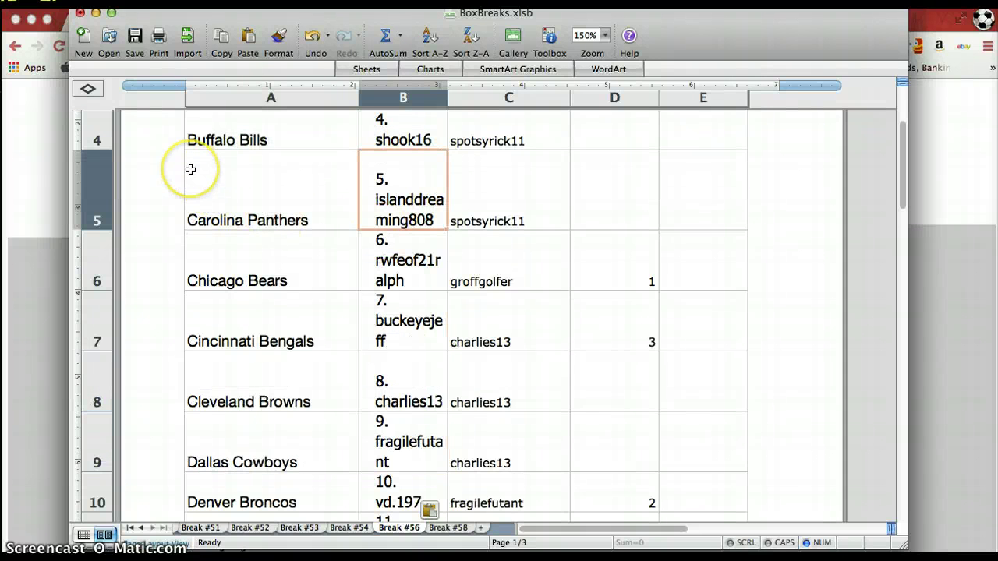
key("Down")
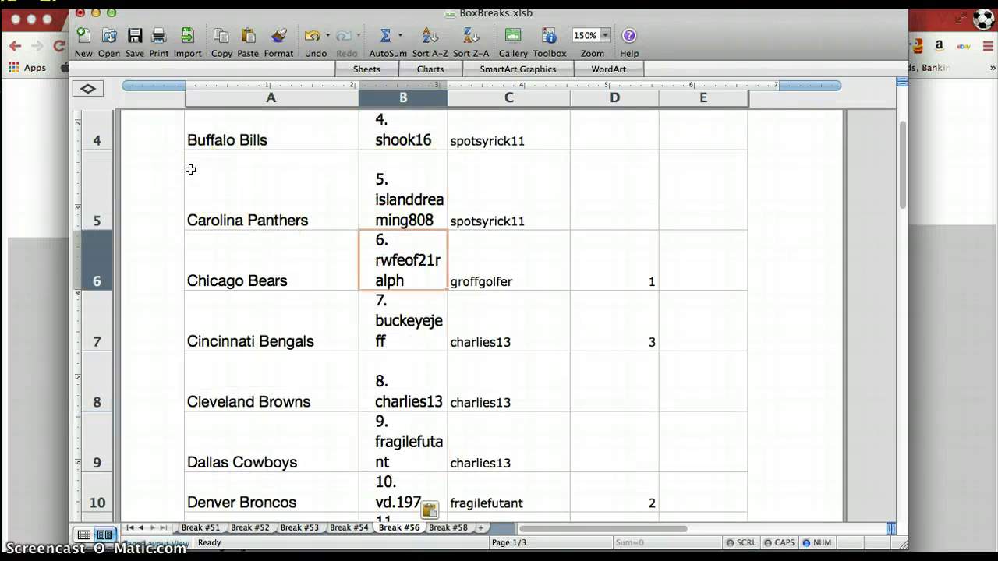
key("Down")
key("Down")
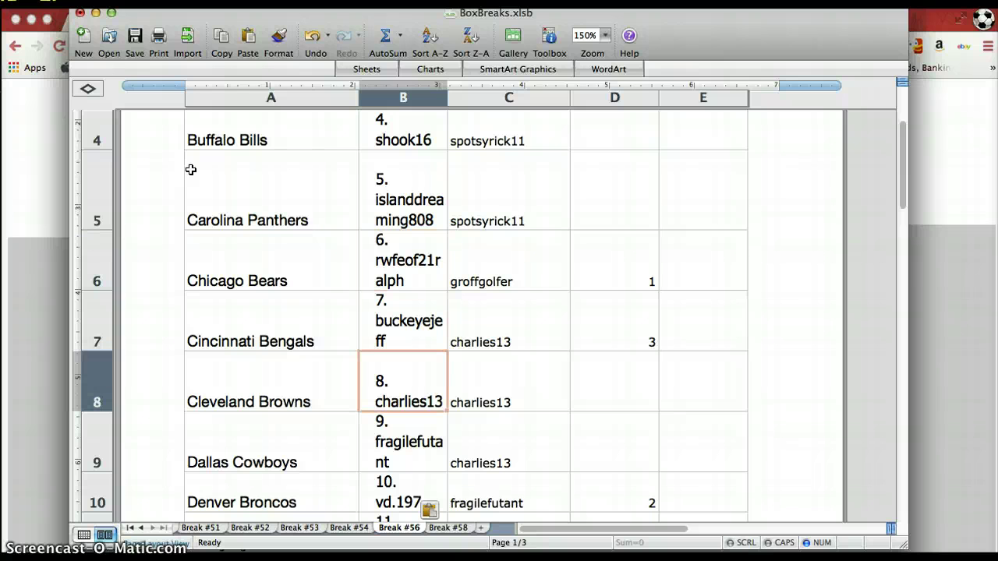
key("Down")
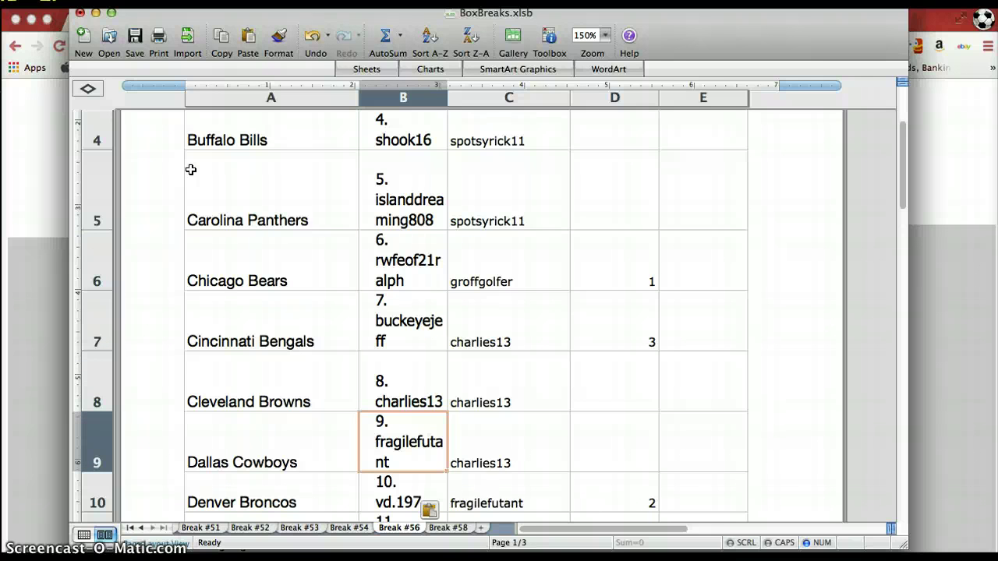
key("Down")
key("Down")
key("Down")
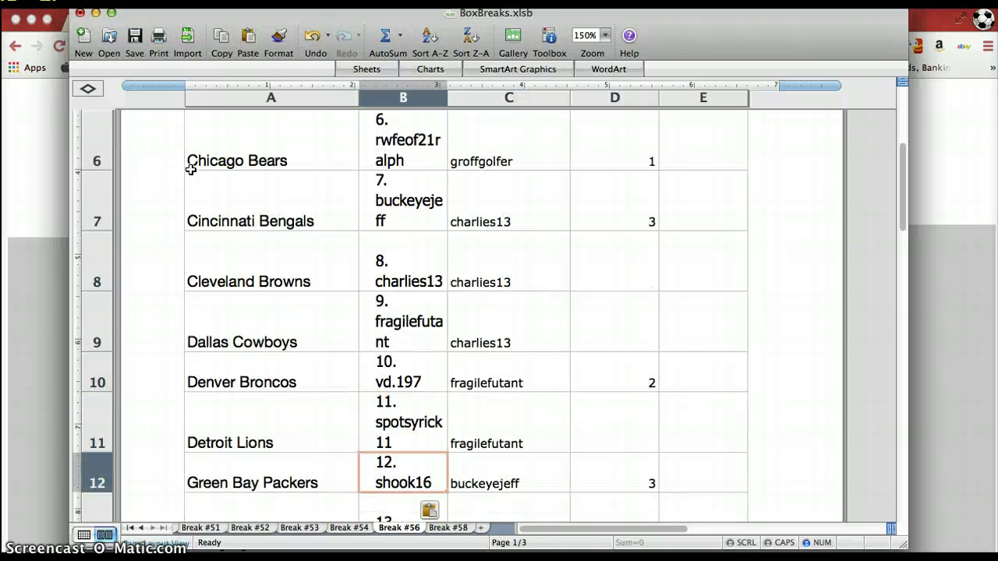
key("Down")
key("Up")
key("Up")
key("Up")
key("Down")
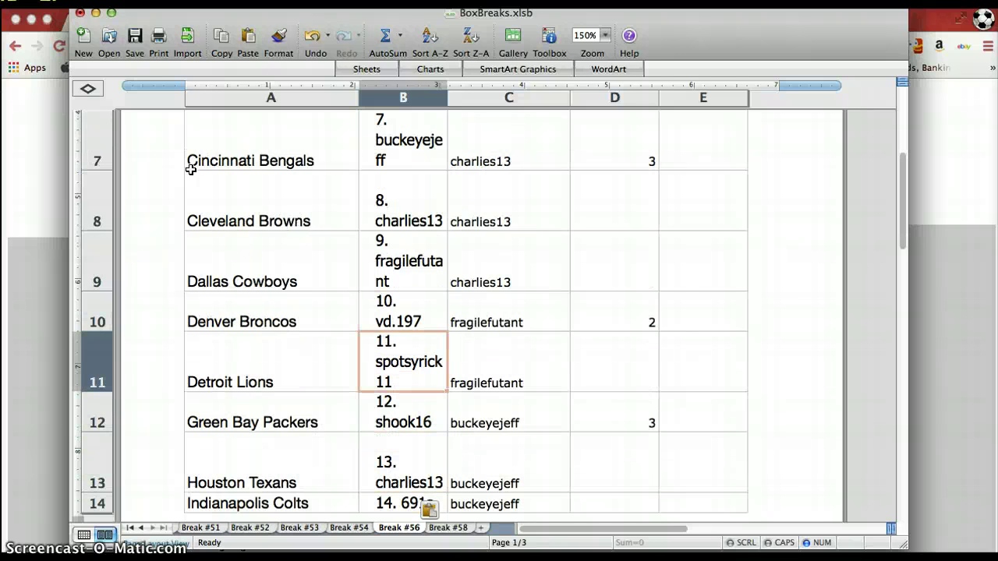
key("Down")
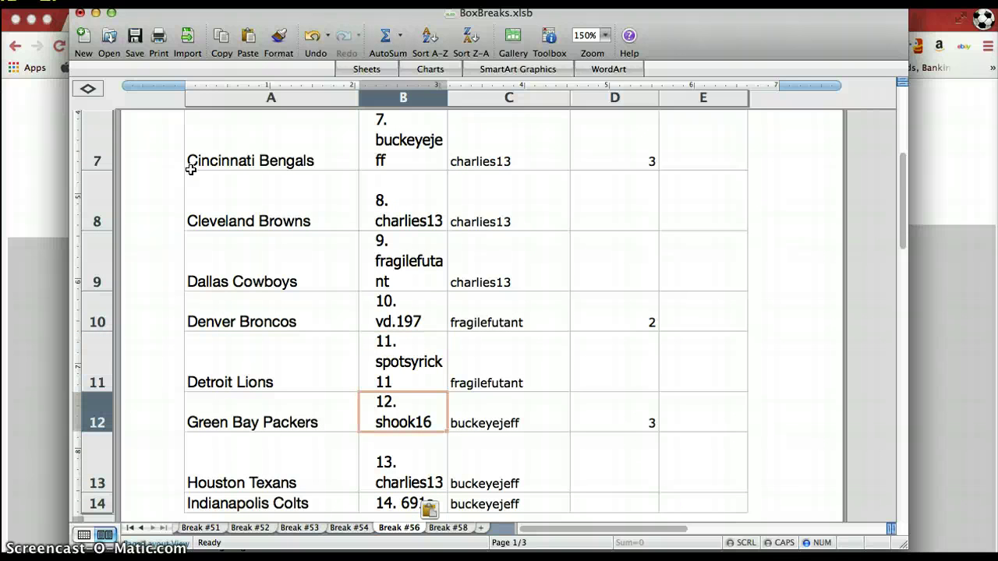
key("Down")
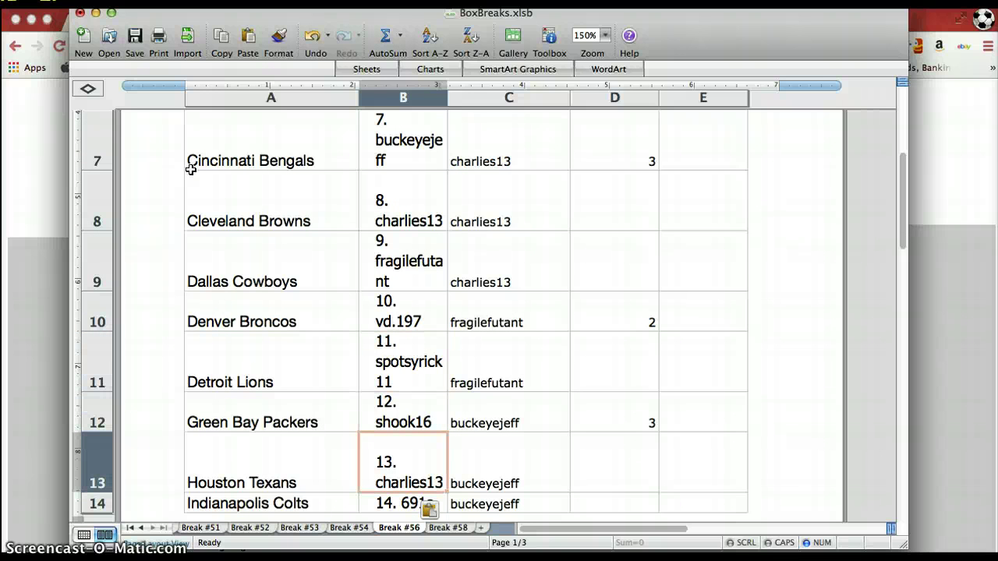
key("Down")
key("Down")
key("Down")
key("Up")
key("Up")
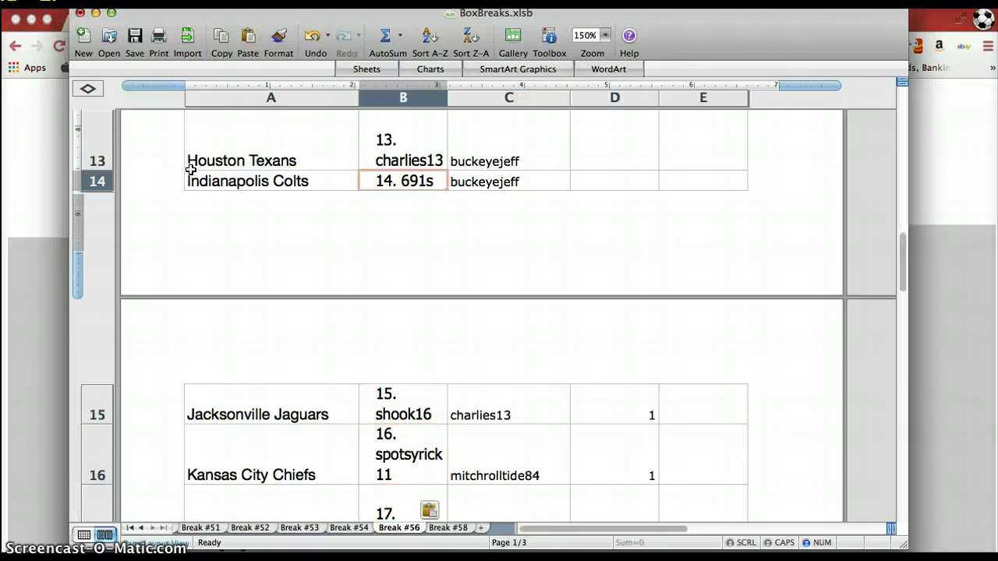
key("Down")
key("Down")
key("Up")
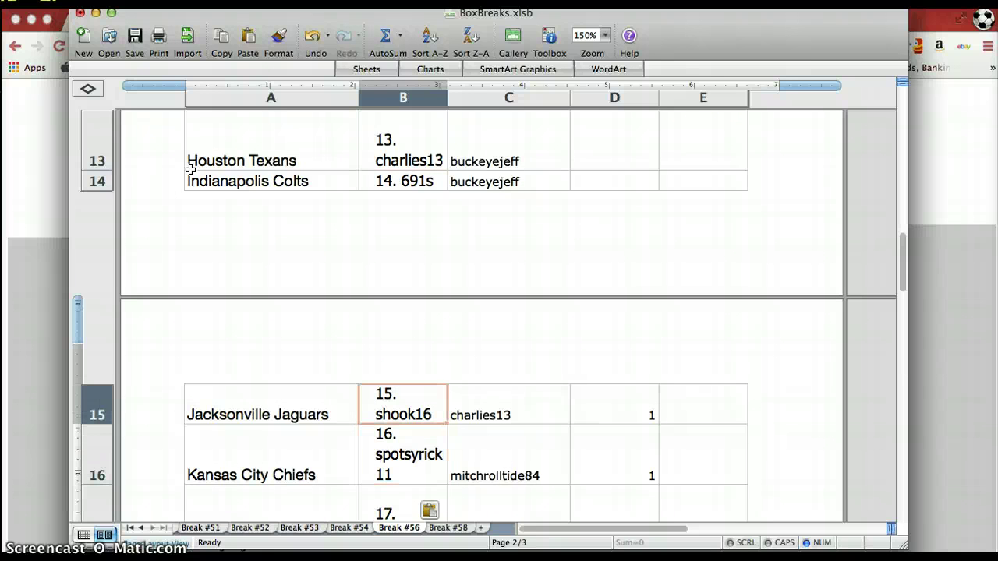
key("Down")
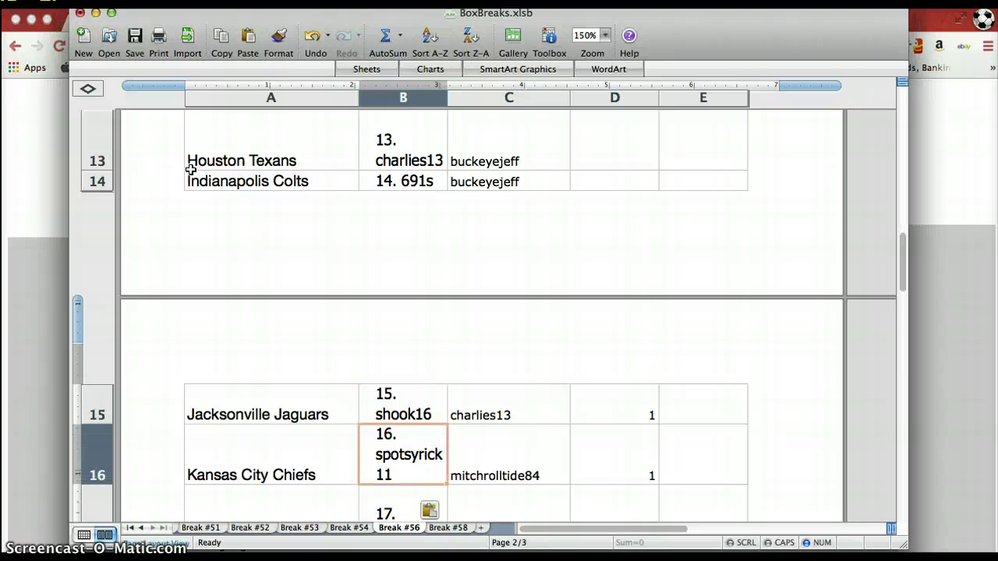
key("Down")
key("Down")
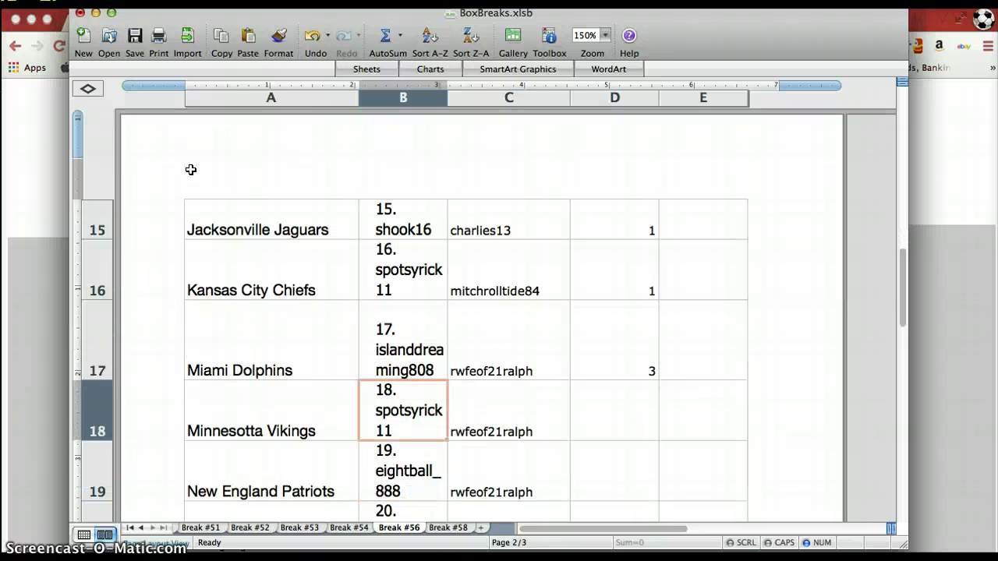
key("Up")
key("Up")
key("Down")
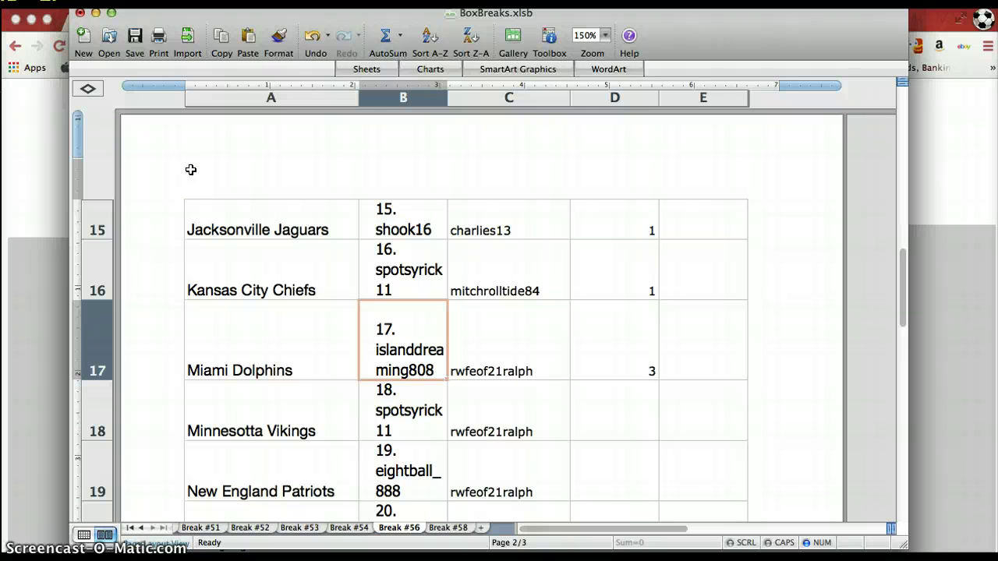
key("Down")
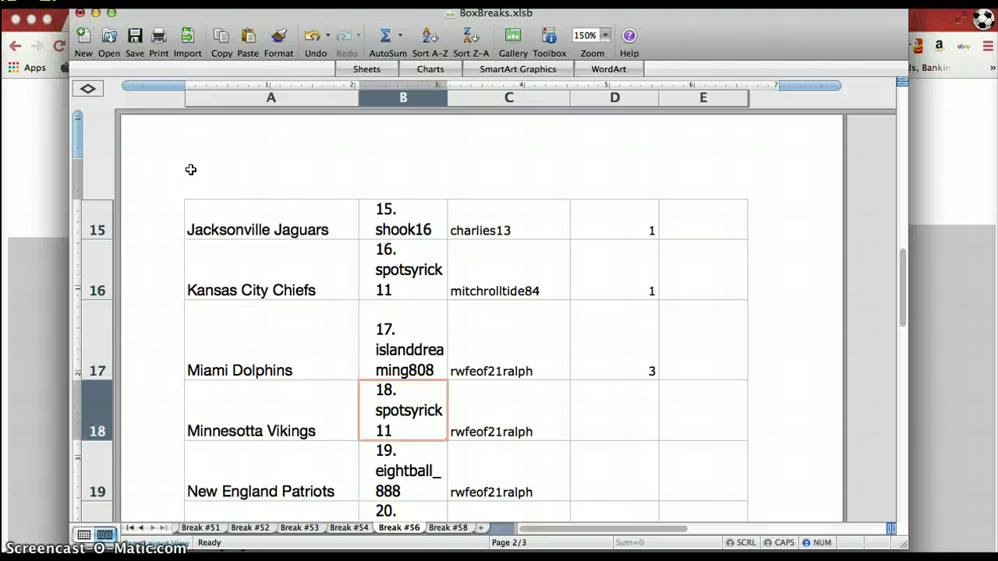
key("Down")
key("Down")
key("Down")
key("Up")
key("Up")
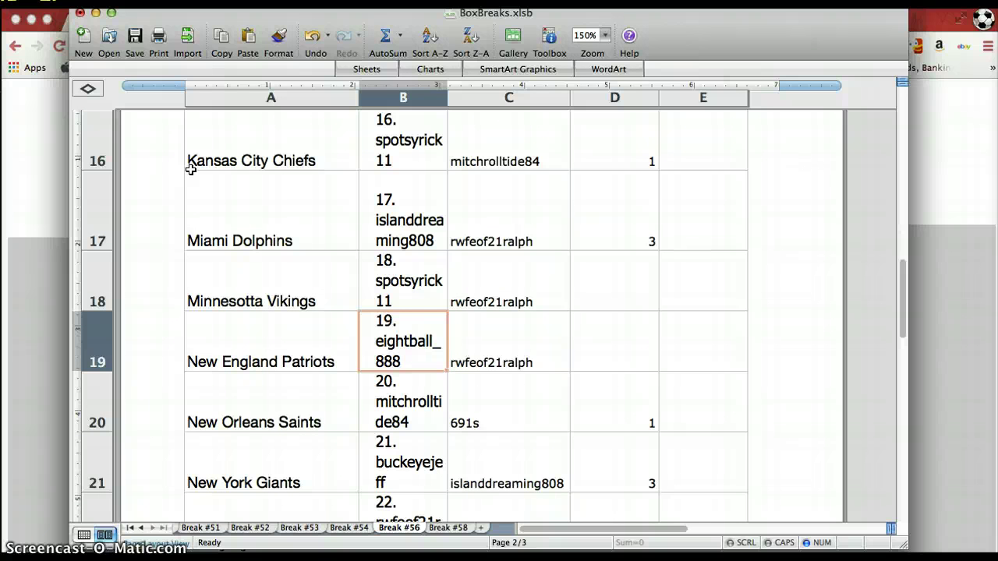
key("Down")
key("Down")
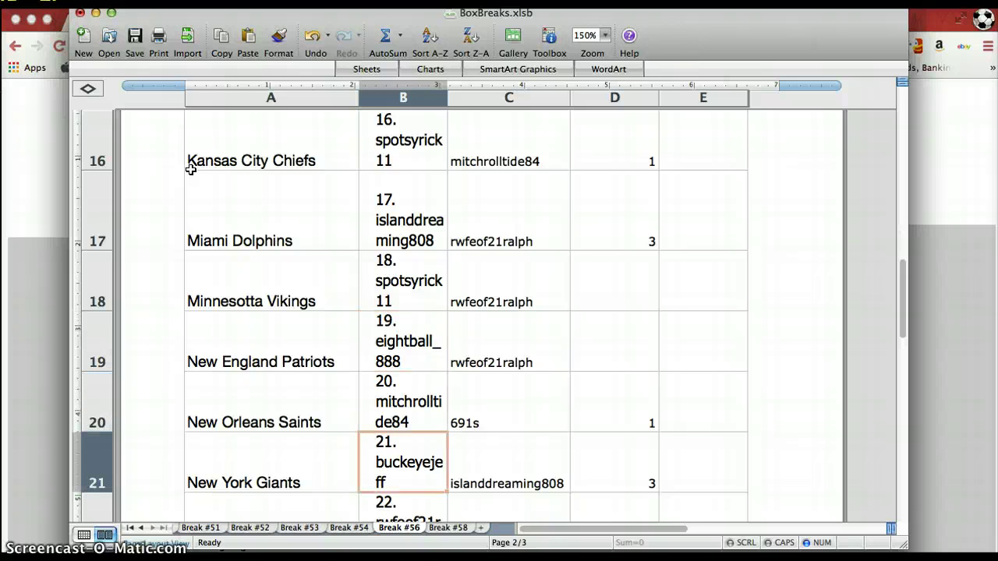
key("Down")
key("Down")
key("Down")
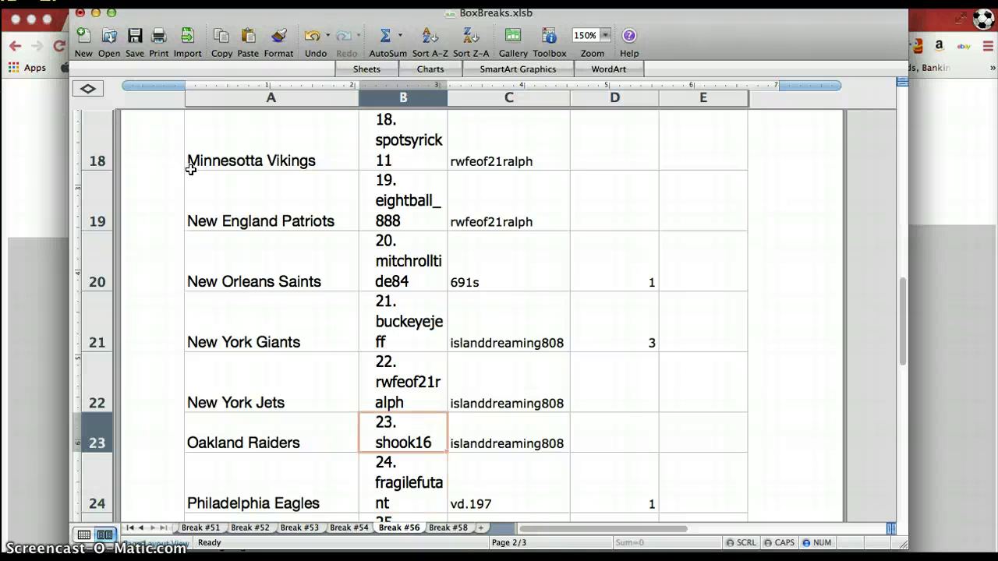
key("Up")
key("Up")
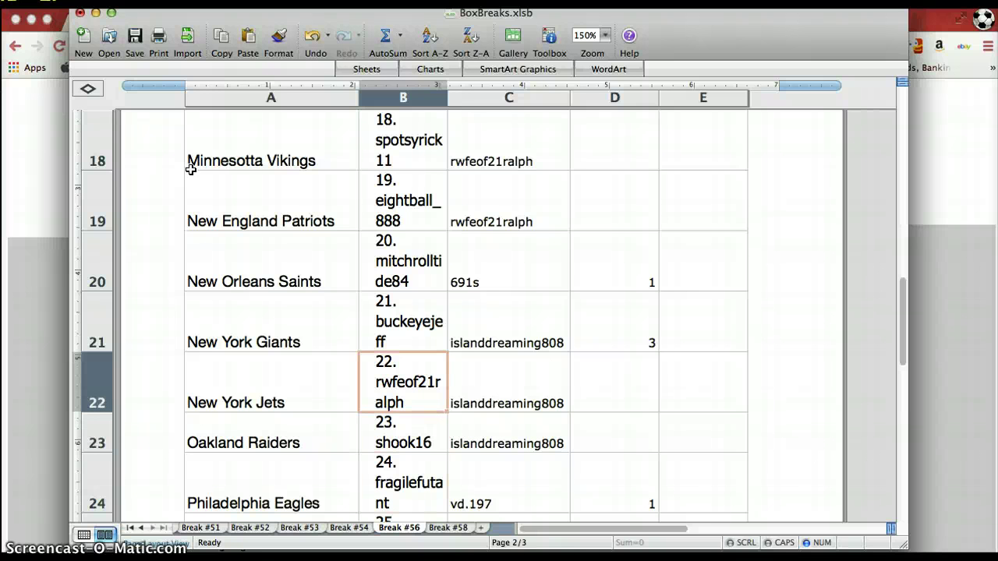
key("Down")
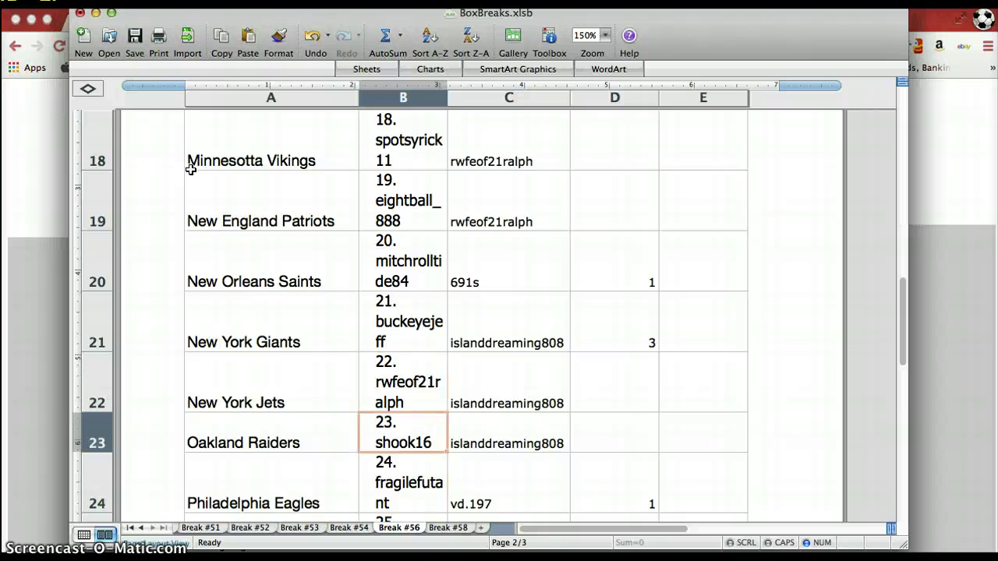
key("Down")
key("Down")
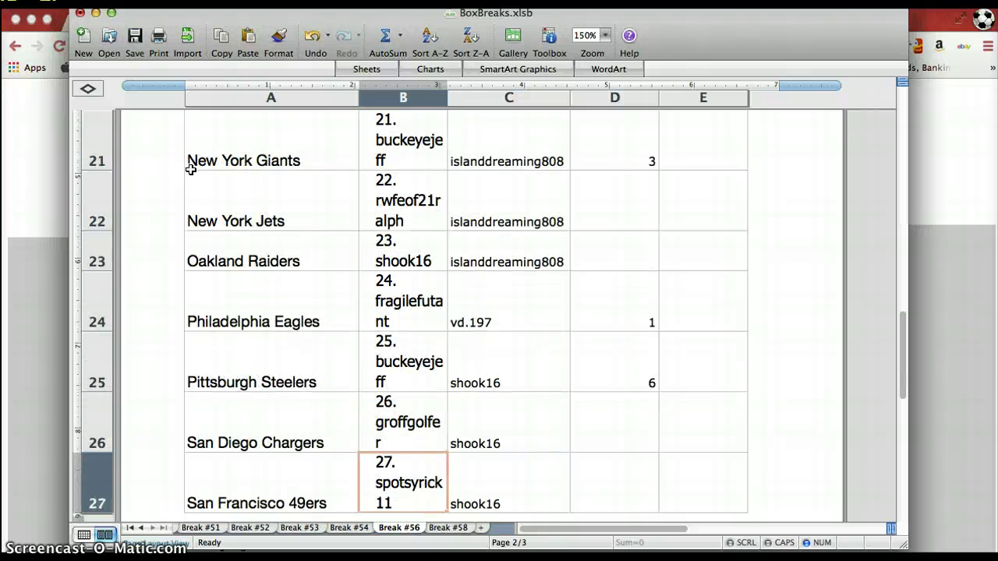
key("Up")
key("Down")
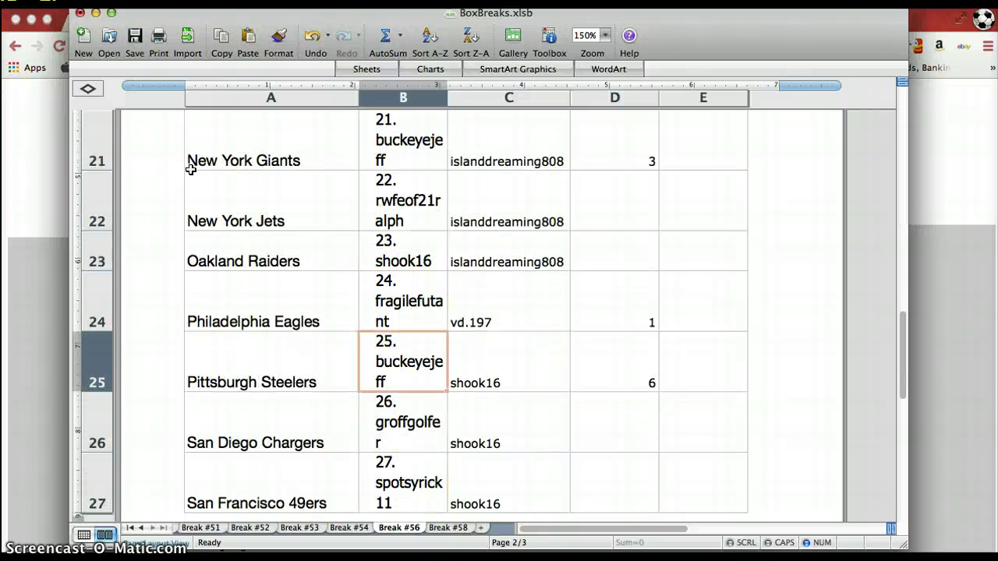
key("Down")
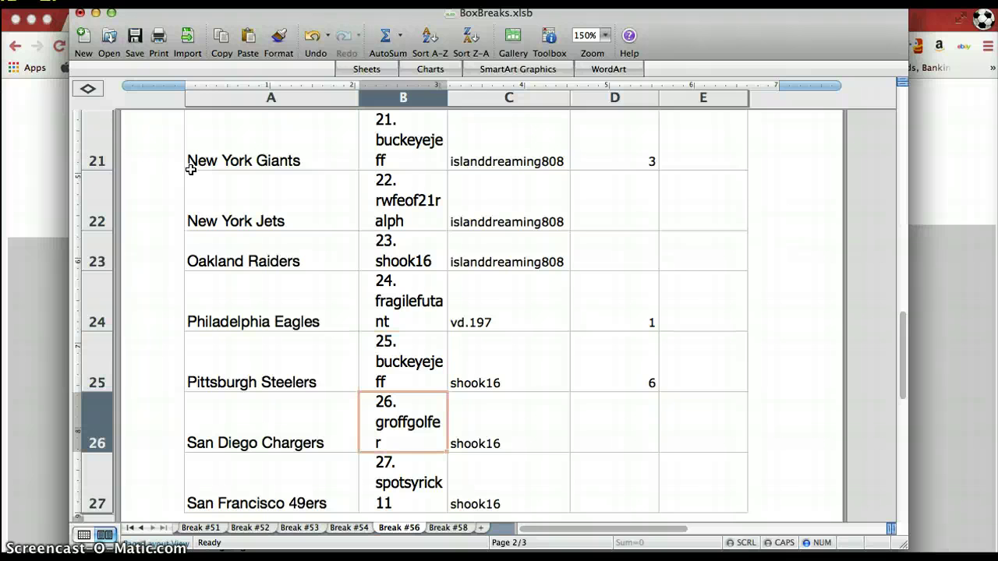
key("Down")
key("Down")
key("Up")
key("Up")
key("Down")
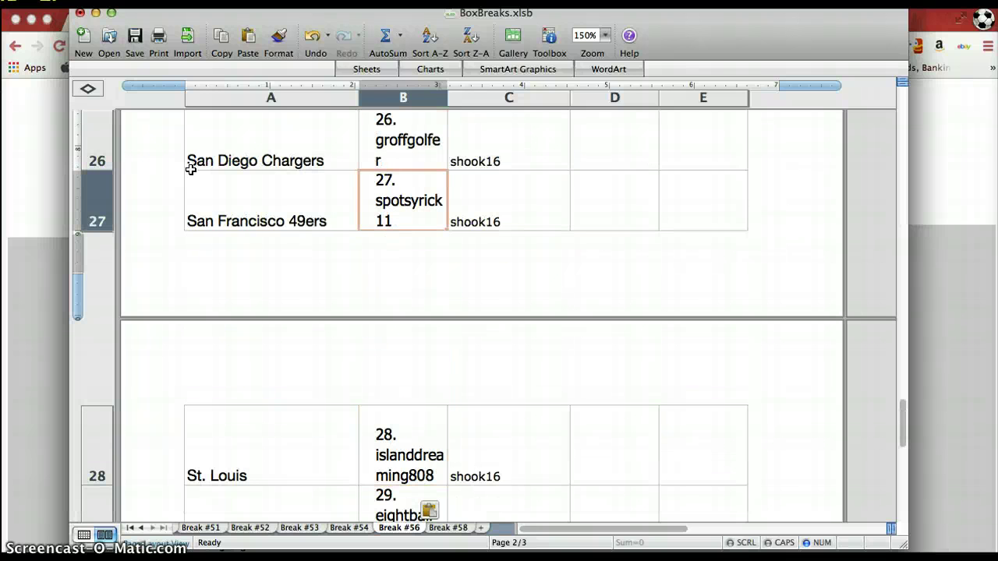
key("Down")
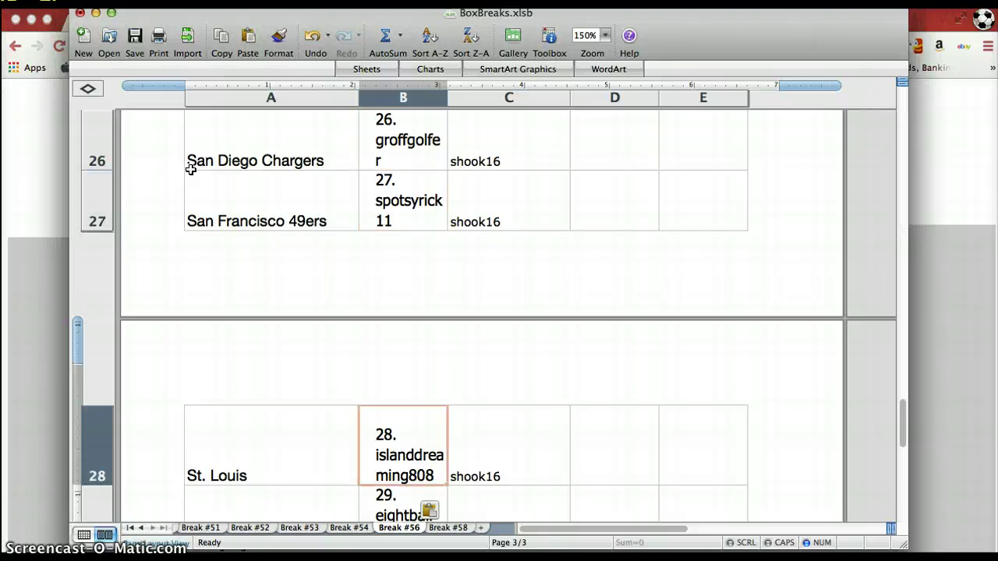
key("Down")
key("Up")
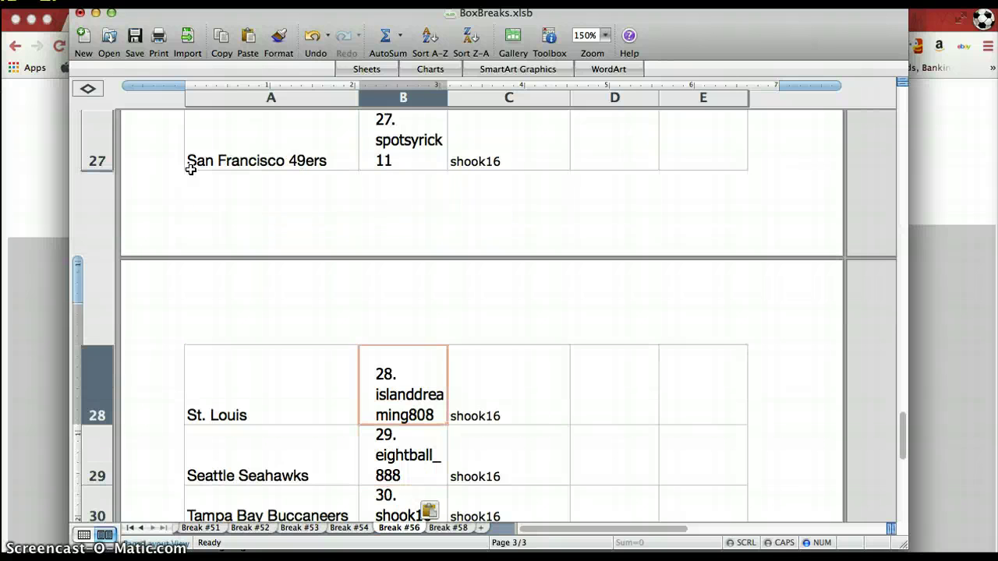
key("Down")
key("Down")
key("Up")
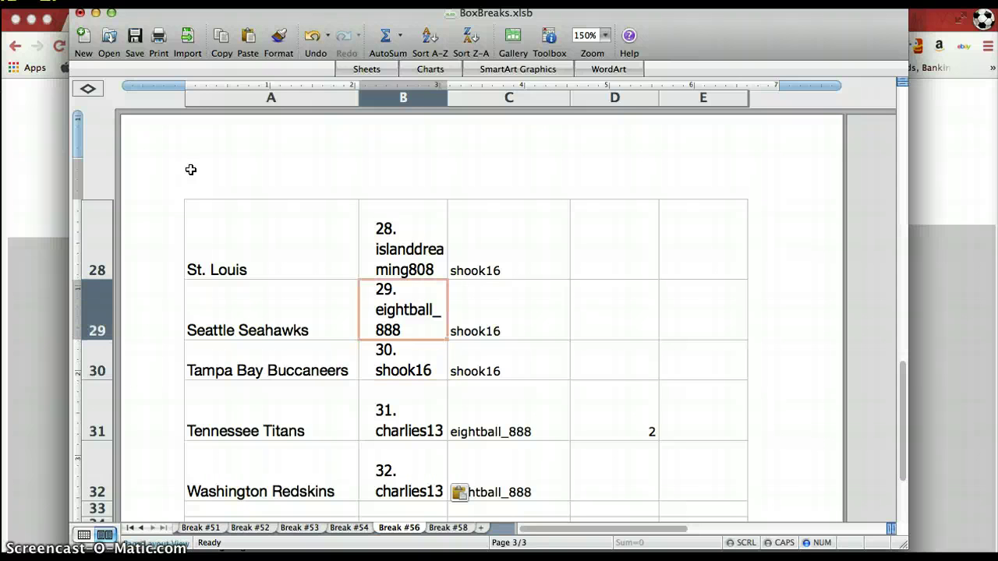
key("Down")
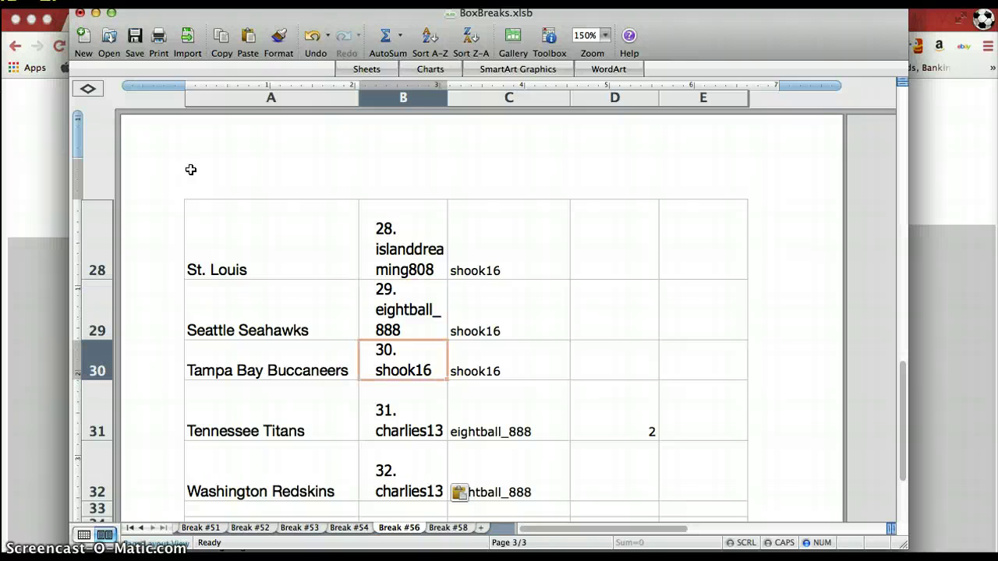
key("Down")
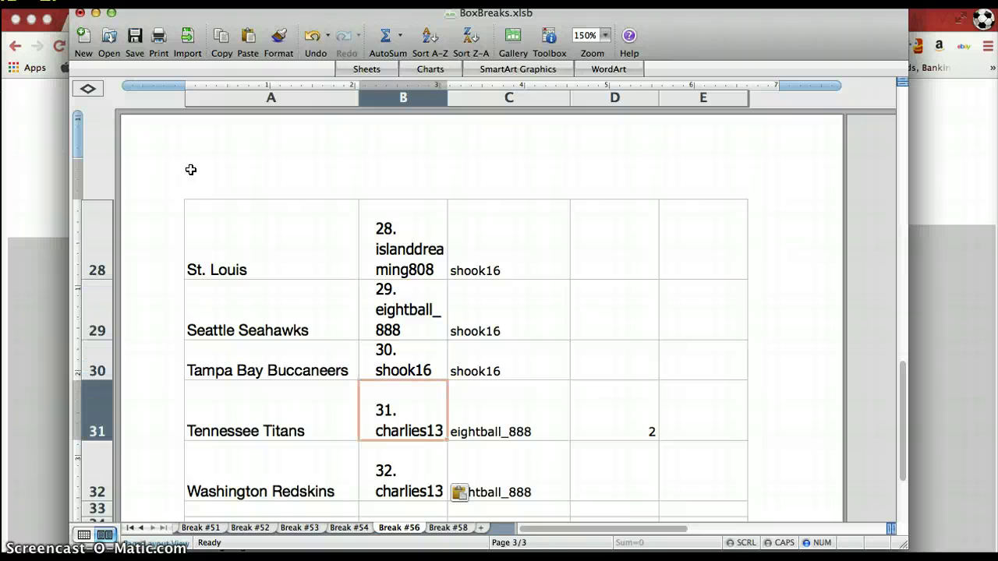
key("Down")
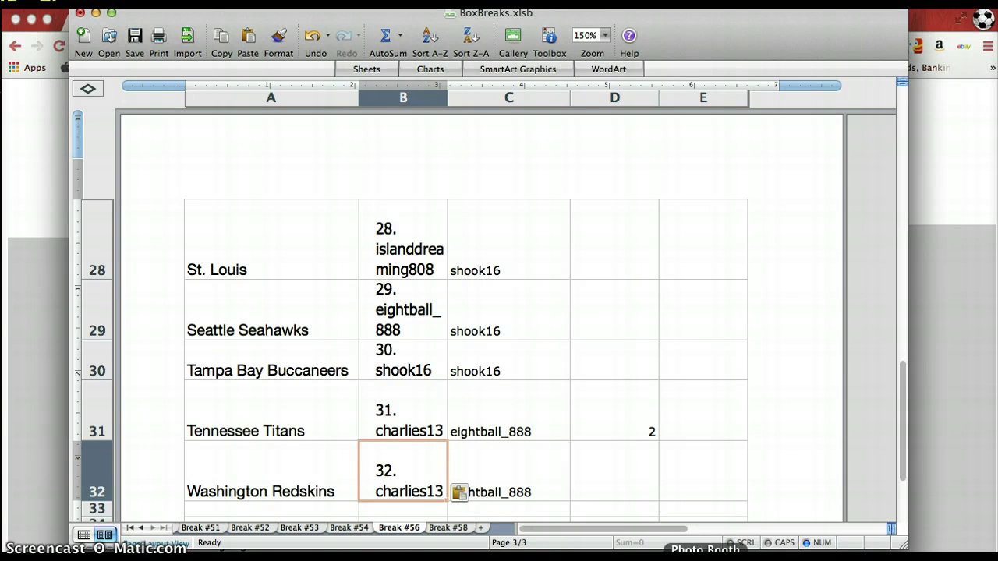
- Launch Photo Booth from the Dock and drag its camera window down over the workbook
left_click(706, 555)
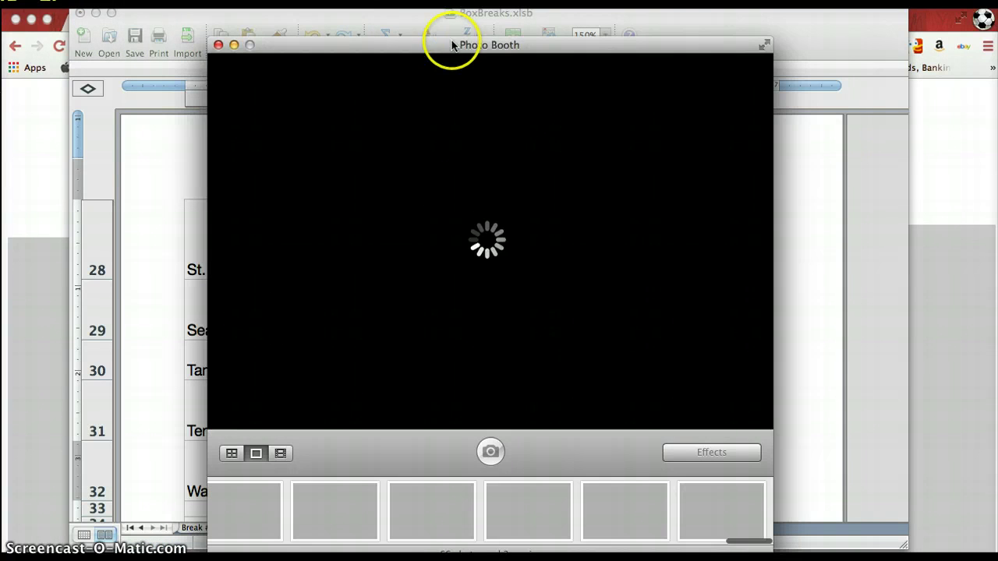
left_click_drag(451, 40, 459, 161)
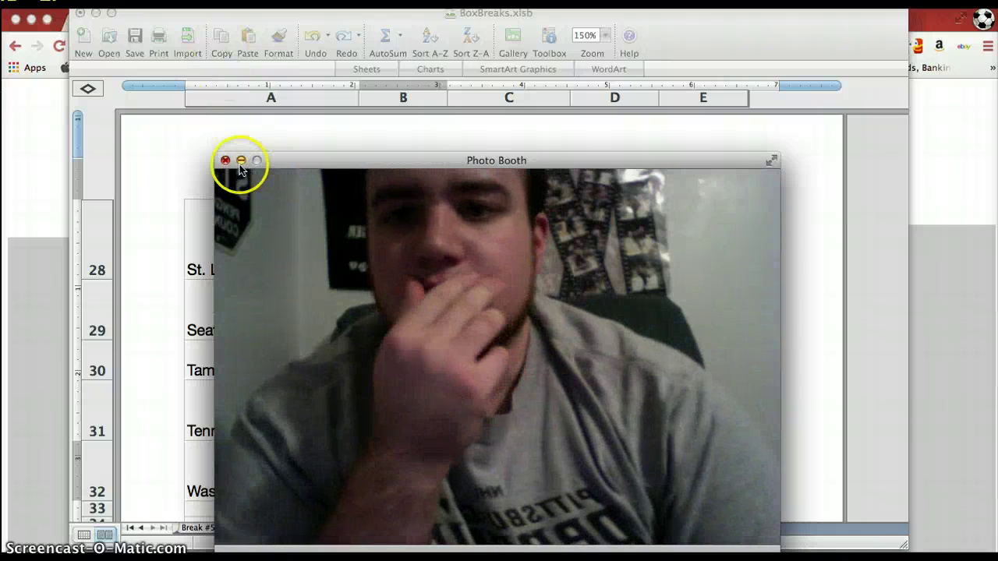
left_click(240, 160)
scroll(286, 292, "up", 15)
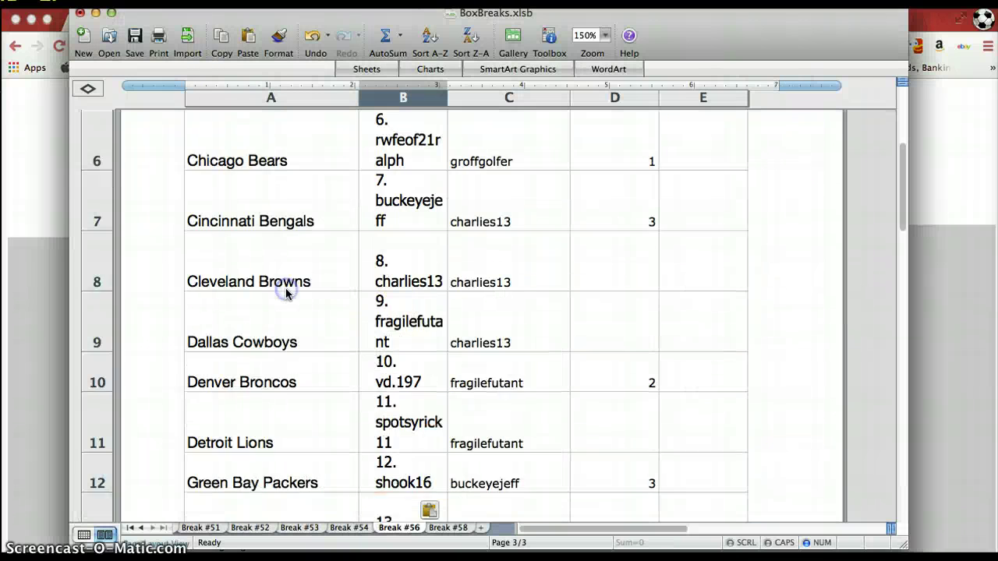
scroll(286, 292, "up", 3)
scroll(357, 302, "down", 3)
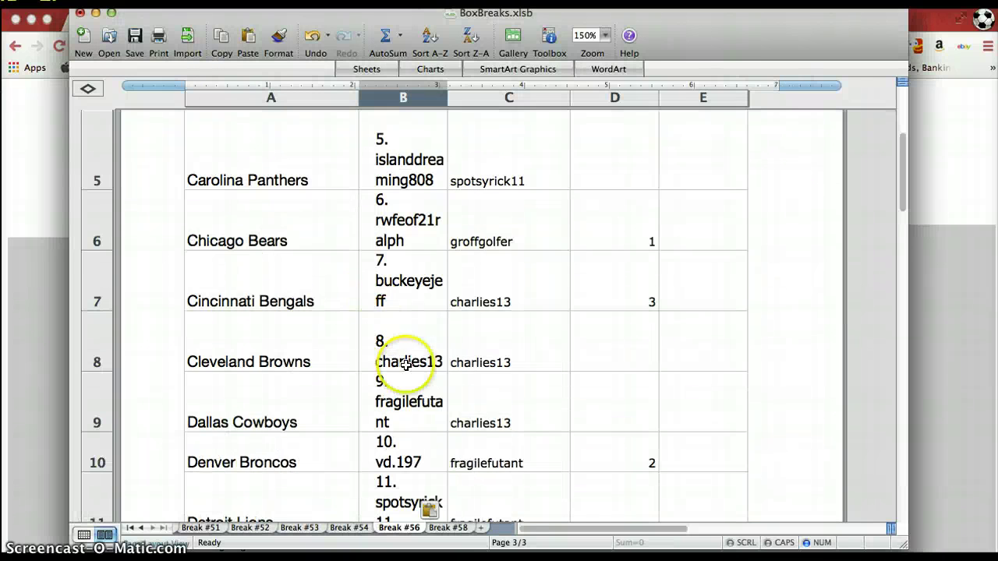
left_click(419, 405)
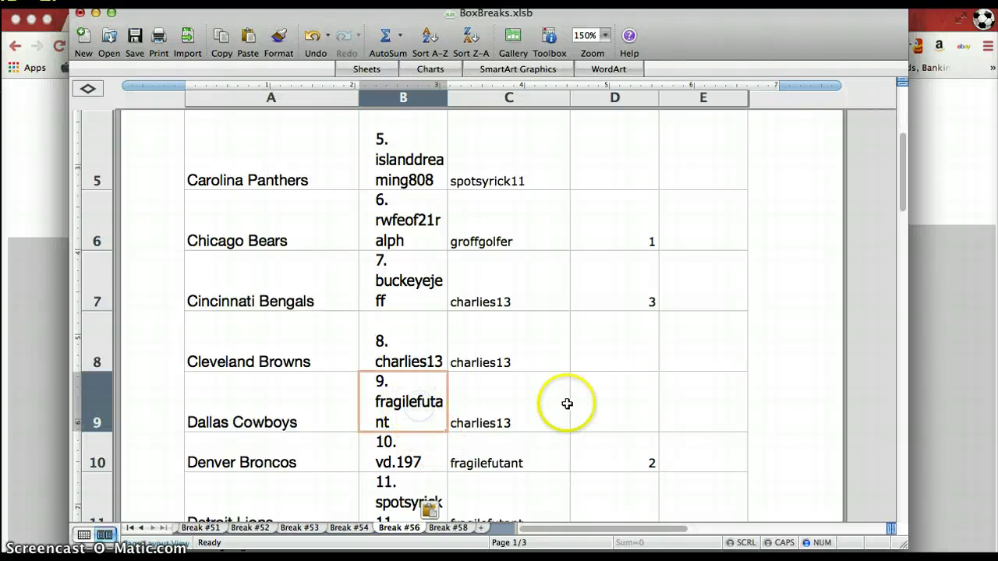